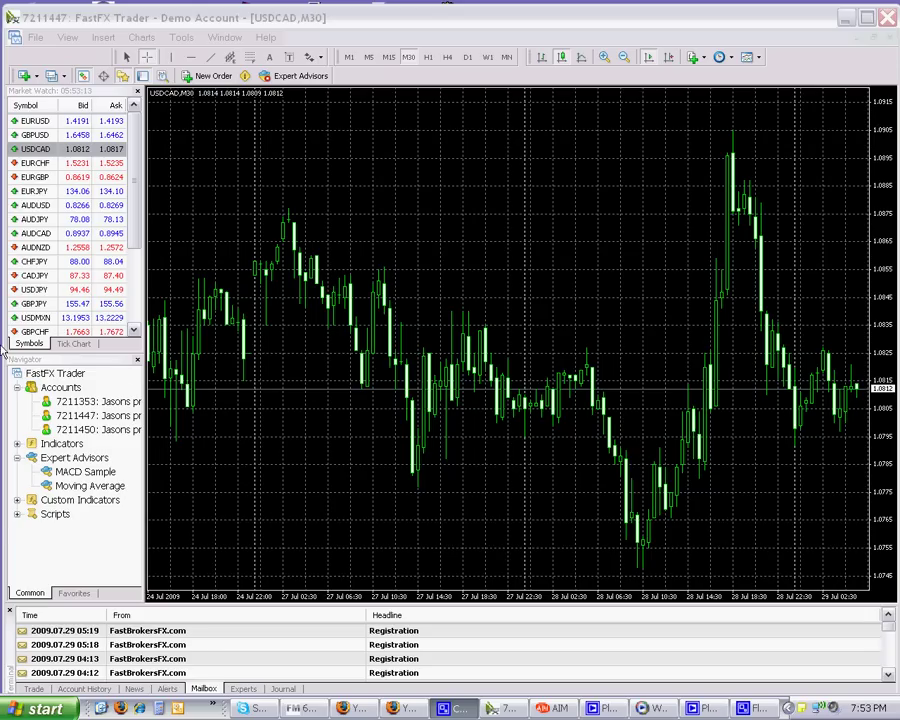
# Collapse and re-expand the accounts list, then select the second and third demo accounts
pyautogui.click(17, 387)
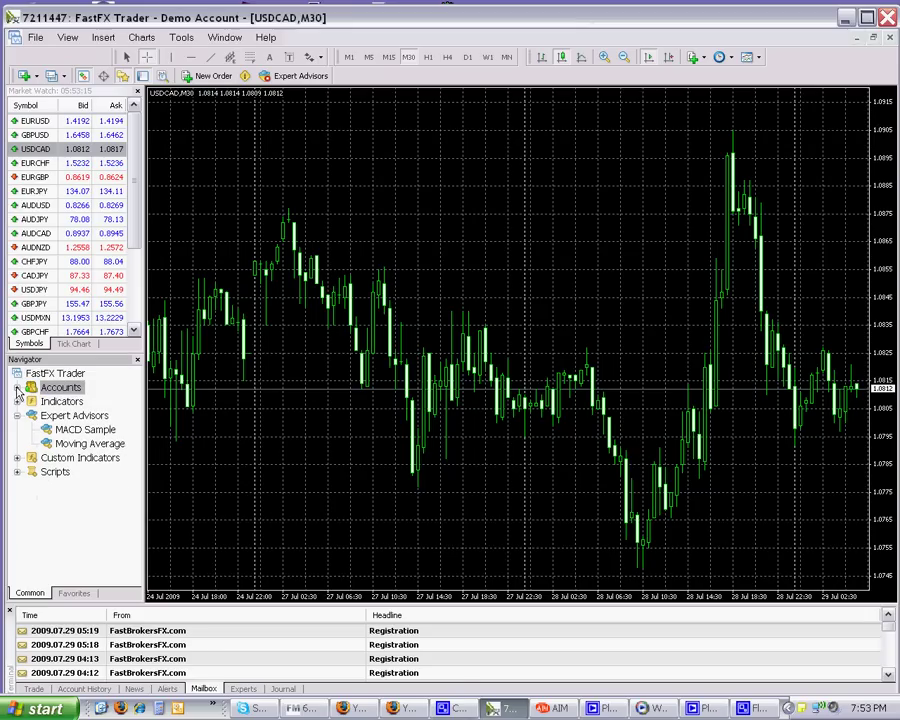
pyautogui.click(17, 388)
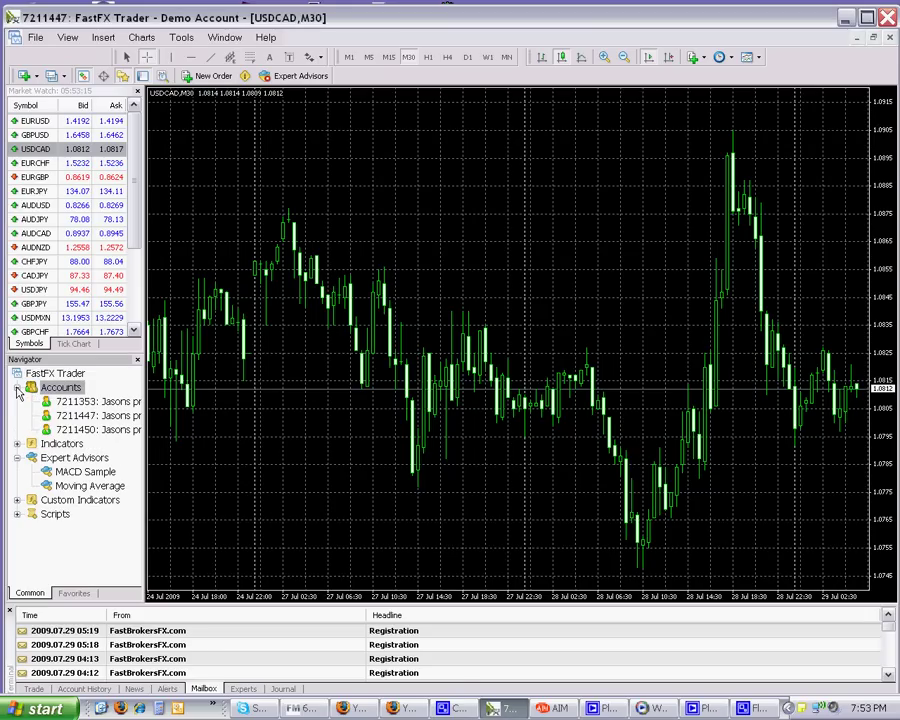
pyautogui.click(82, 415)
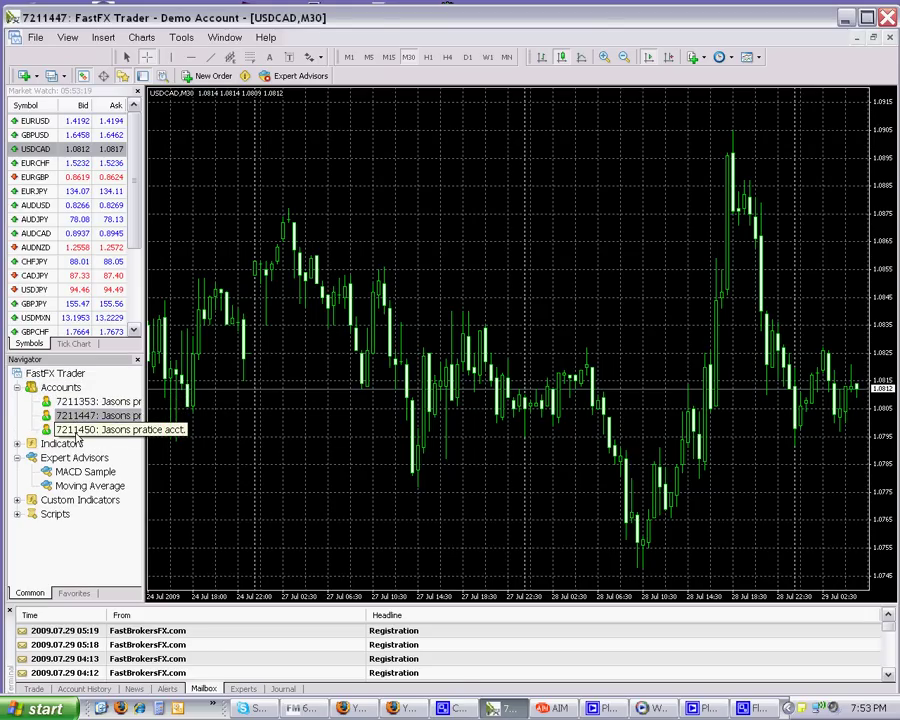
pyautogui.click(80, 429)
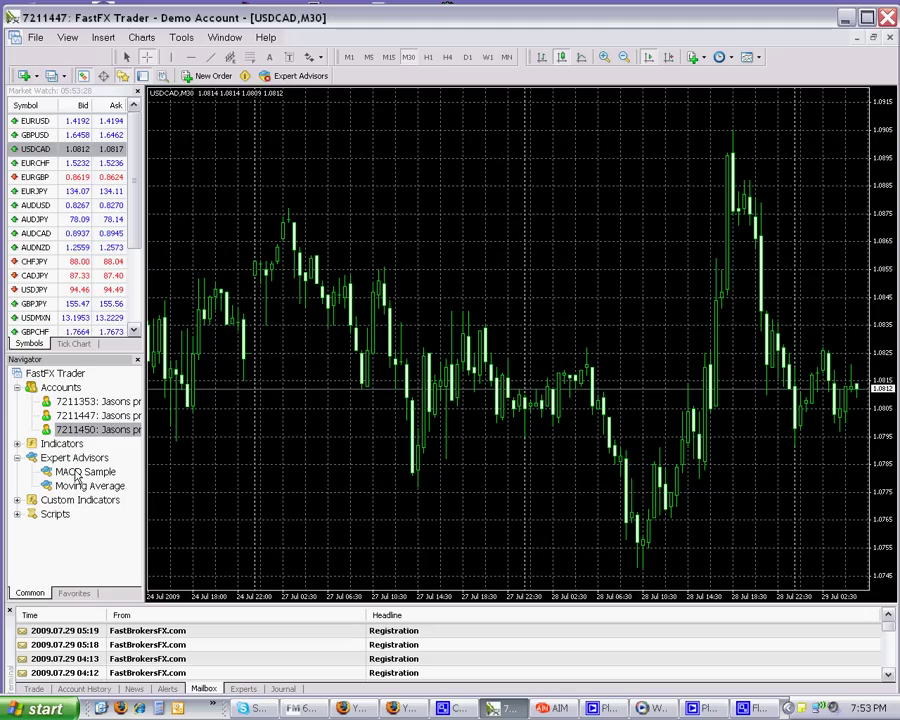
# Switch between the Moving Average and MACD Sample expert advisors, ending on MACD Sample
pyautogui.click(78, 476)
pyautogui.click(84, 486)
pyautogui.click(84, 476)
pyautogui.click(84, 486)
pyautogui.click(83, 478)
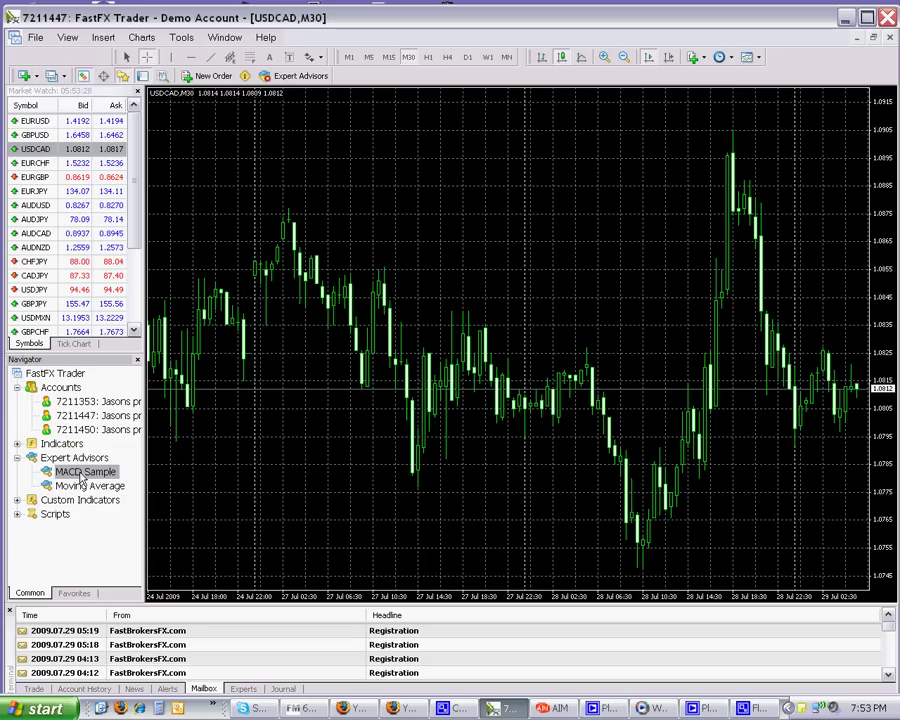
pyautogui.click(86, 486)
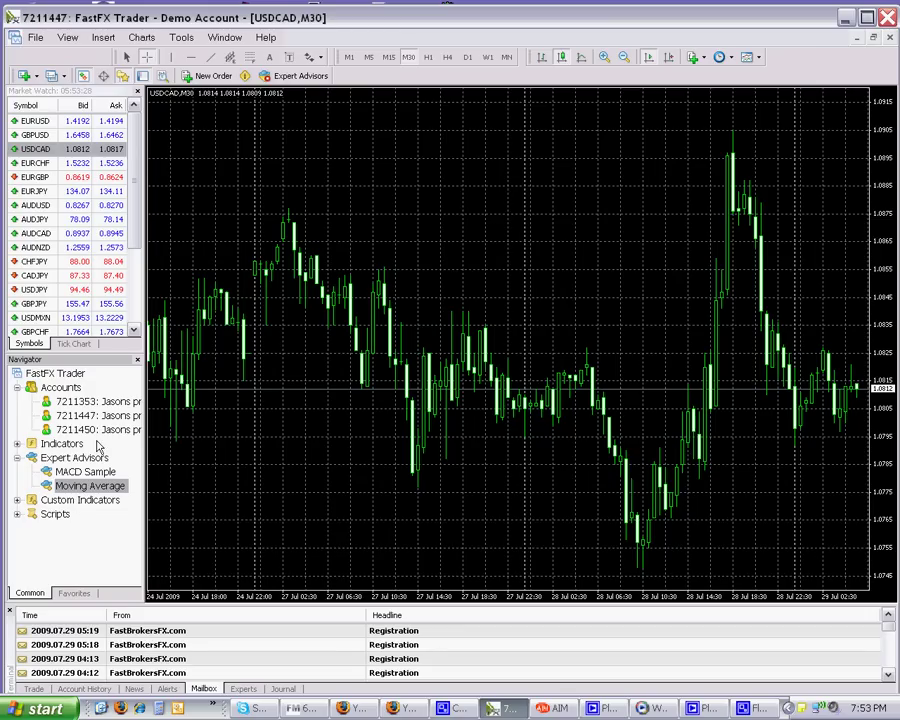
pyautogui.click(112, 470)
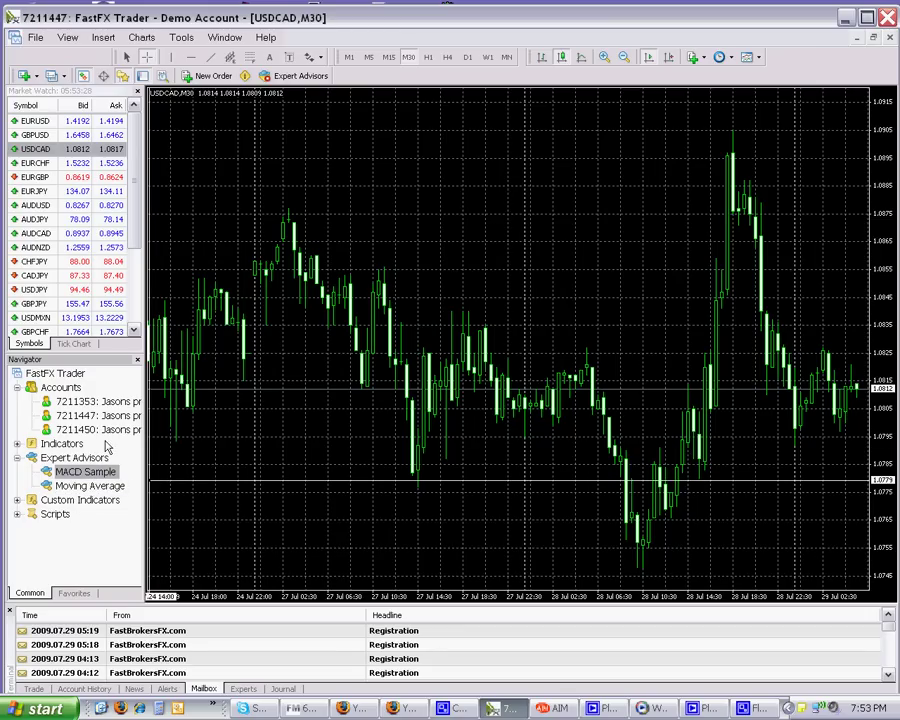
# Start attaching MACD Sample to USDCAD with live trading allowed, review its inputs, then cancel
pyautogui.moveTo(86, 478); pyautogui.dragTo(283, 432)
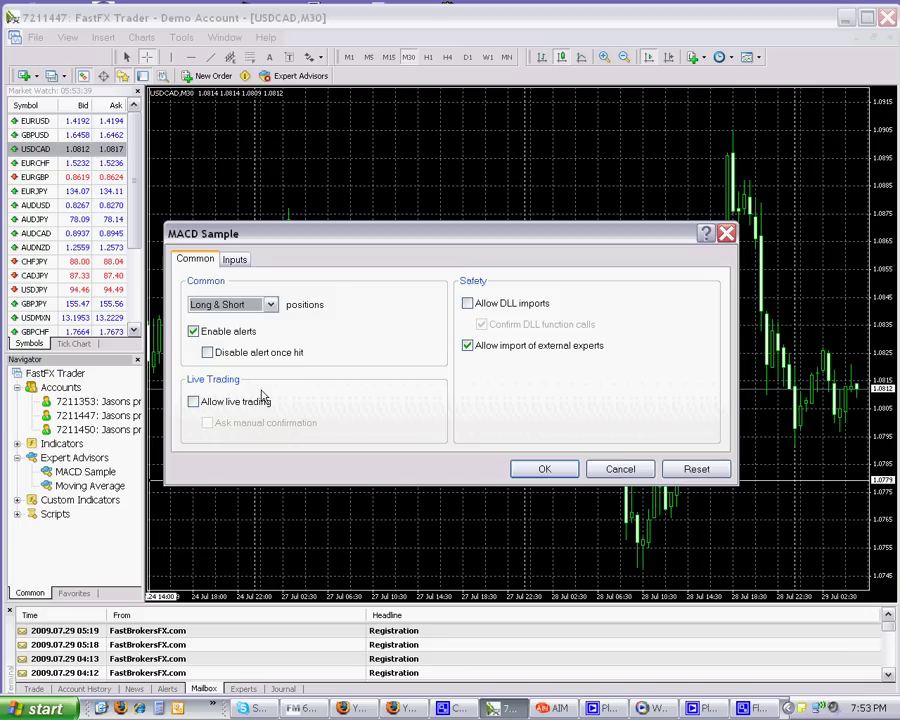
pyautogui.click(194, 402)
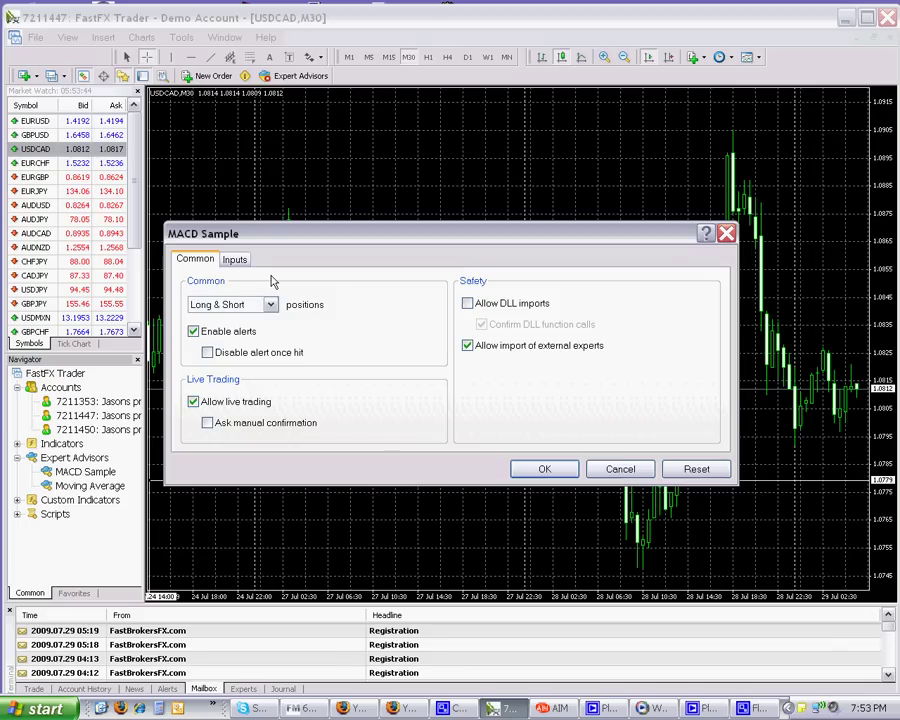
pyautogui.click(236, 260)
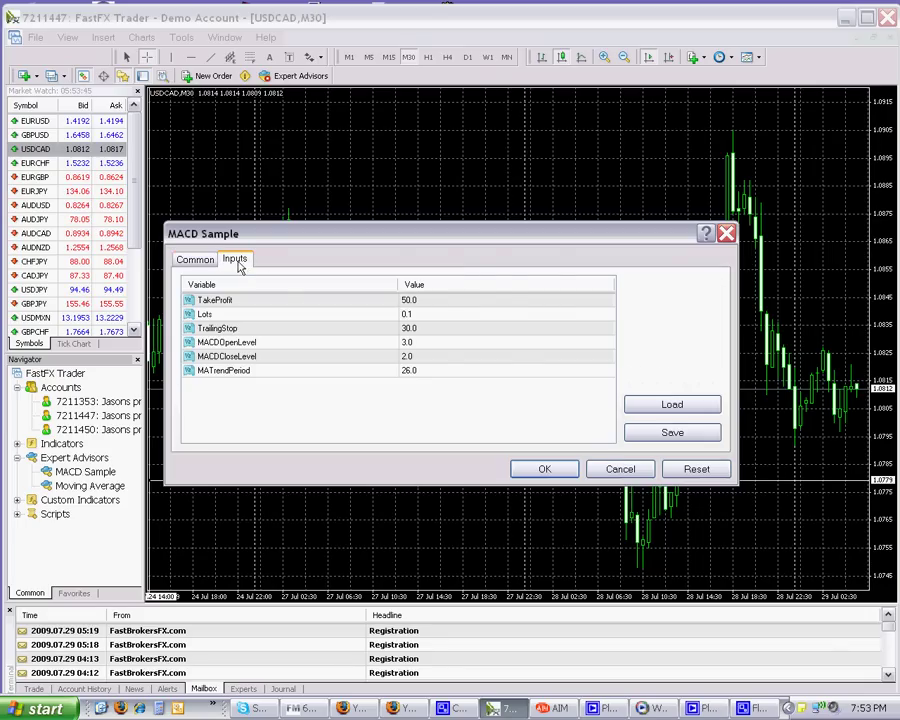
pyautogui.click(196, 259)
pyautogui.click(620, 468)
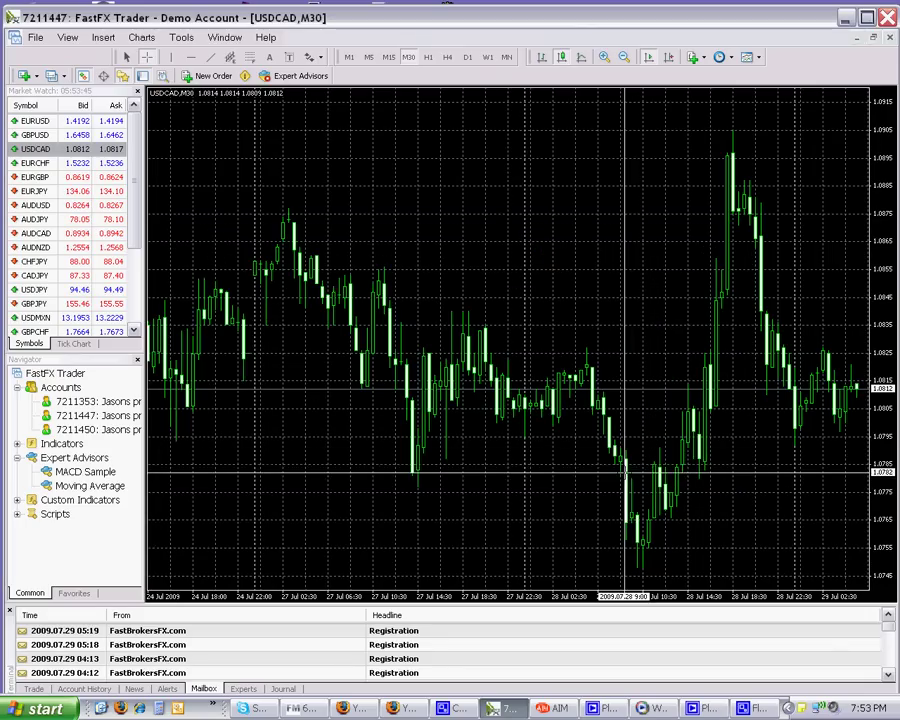
# Add MACD with default 12, 26, 9 settings to the USDCAD chart and shorten its pane
pyautogui.click(17, 444)
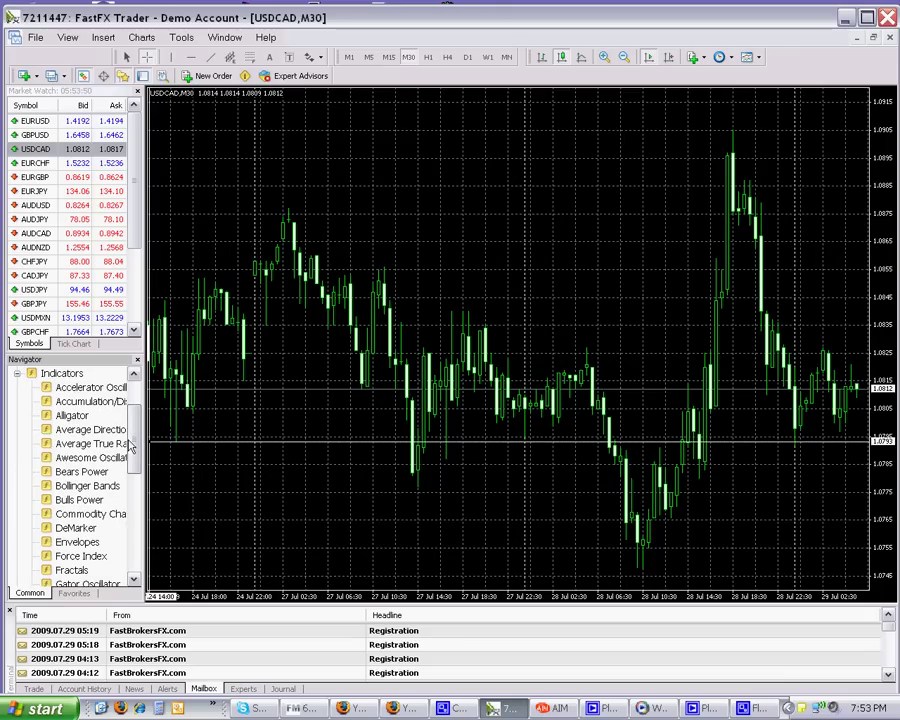
pyautogui.moveTo(136, 441); pyautogui.dragTo(134, 481)
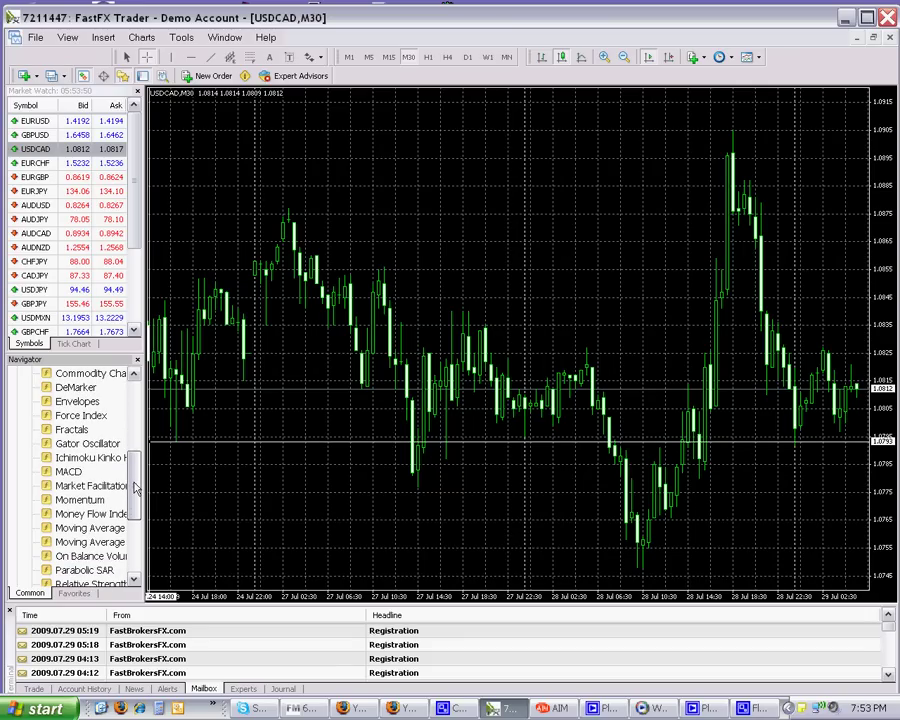
pyautogui.moveTo(75, 478); pyautogui.dragTo(307, 413)
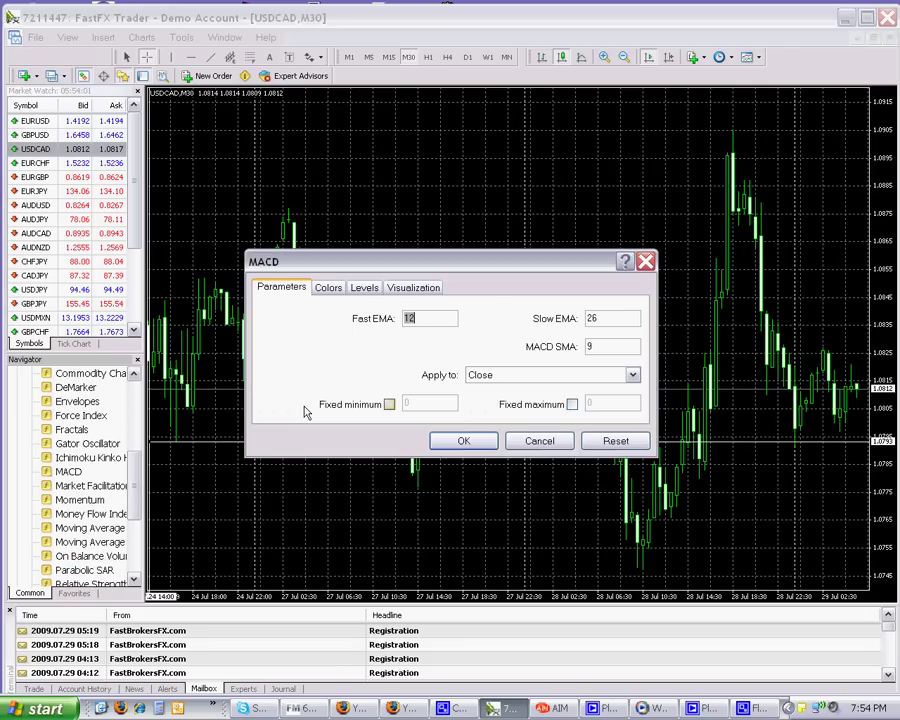
pyautogui.click(458, 440)
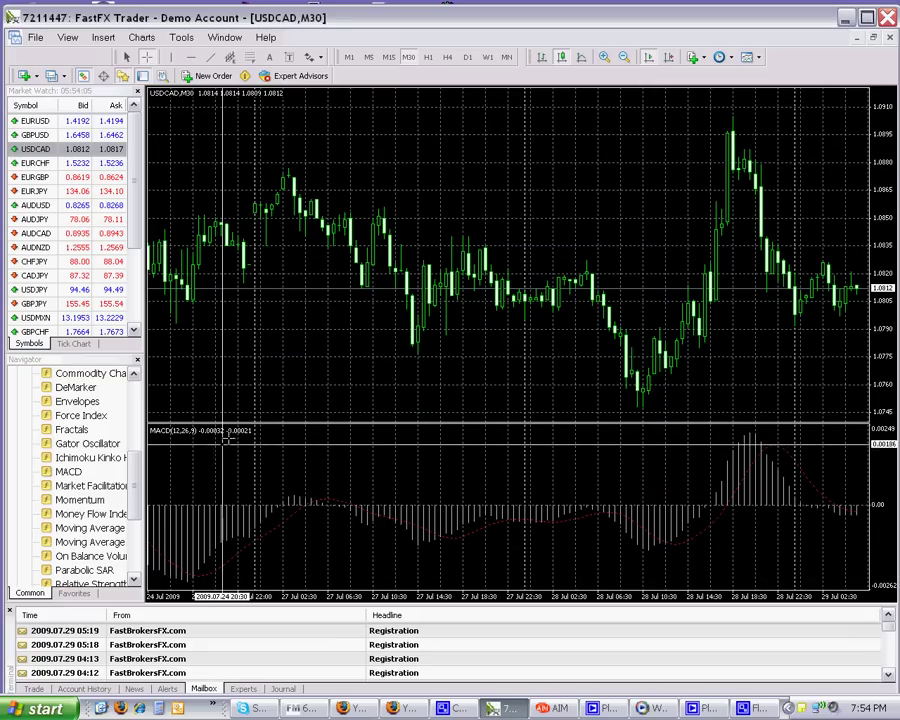
pyautogui.click(488, 450)
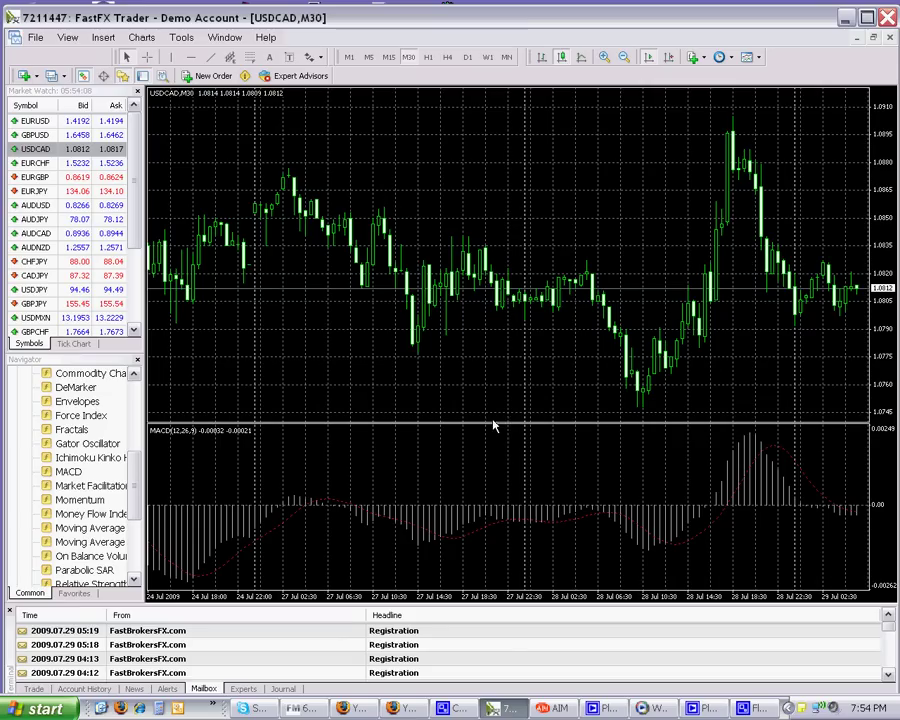
pyautogui.moveTo(493, 423)
pyautogui.mouseDown()
pyautogui.moveTo(488, 476)
pyautogui.moveTo(495, 440)
pyautogui.mouseUp()
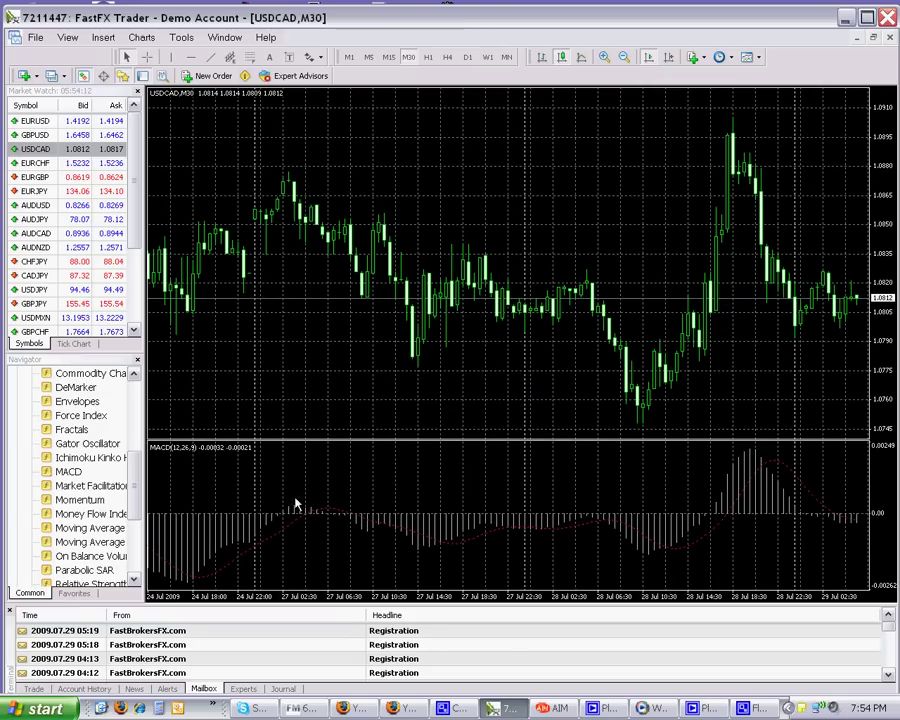
pyautogui.moveTo(131, 485); pyautogui.dragTo(129, 525)
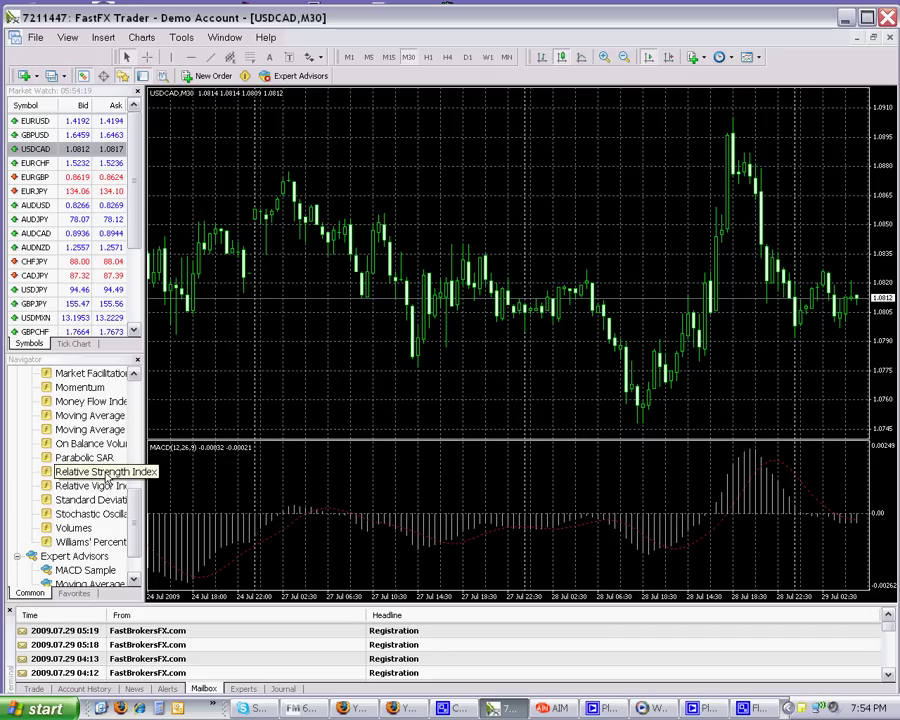
# Add a default 14-period RSI pane, then resize the MACD and price panes
pyautogui.moveTo(107, 478); pyautogui.dragTo(315, 372)
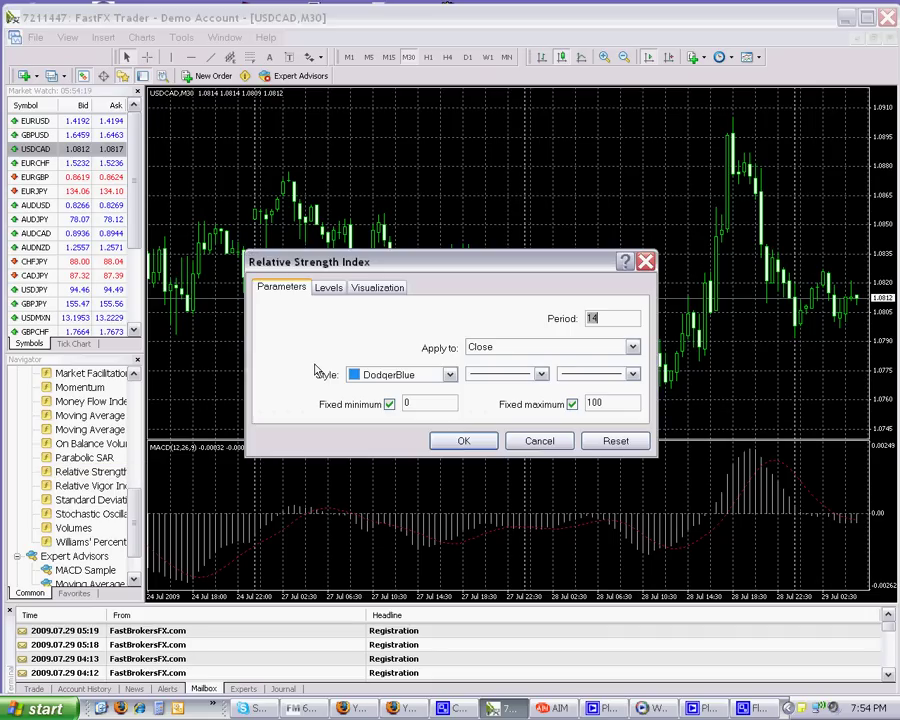
pyautogui.click(459, 494)
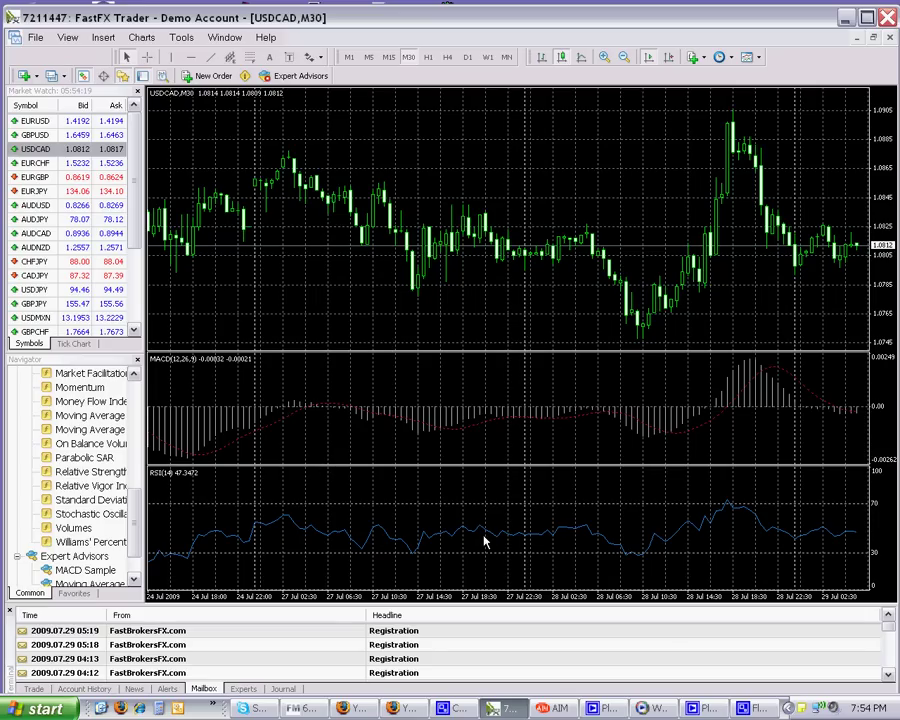
pyautogui.moveTo(464, 467); pyautogui.dragTo(464, 503)
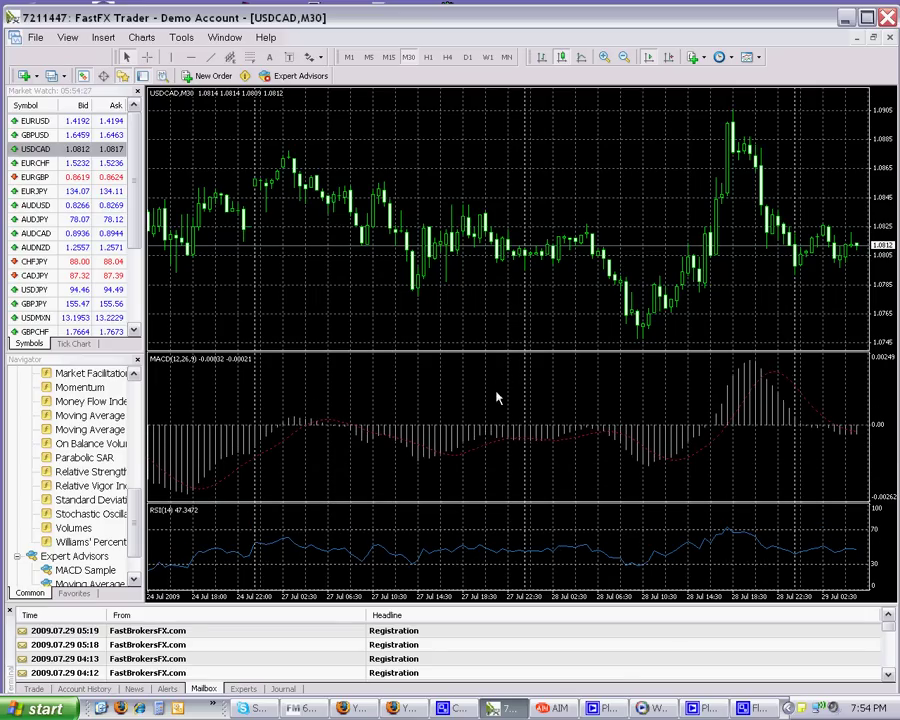
pyautogui.moveTo(500, 351); pyautogui.dragTo(489, 382)
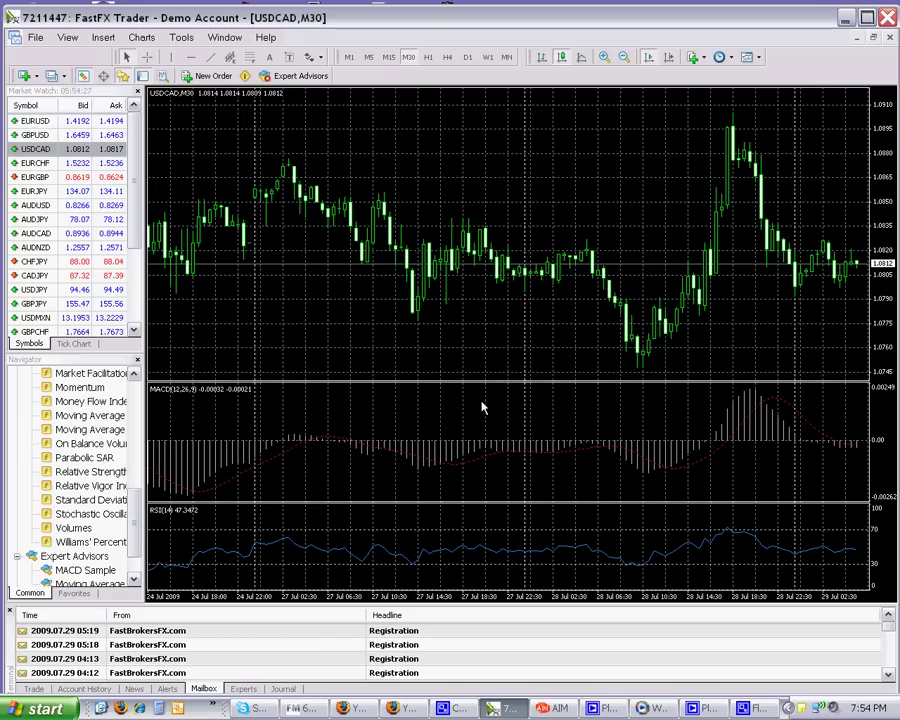
# Delete the MACD and RSI indicators from the USDCAD chart, leaving only candles
pyautogui.rightClick(448, 455)
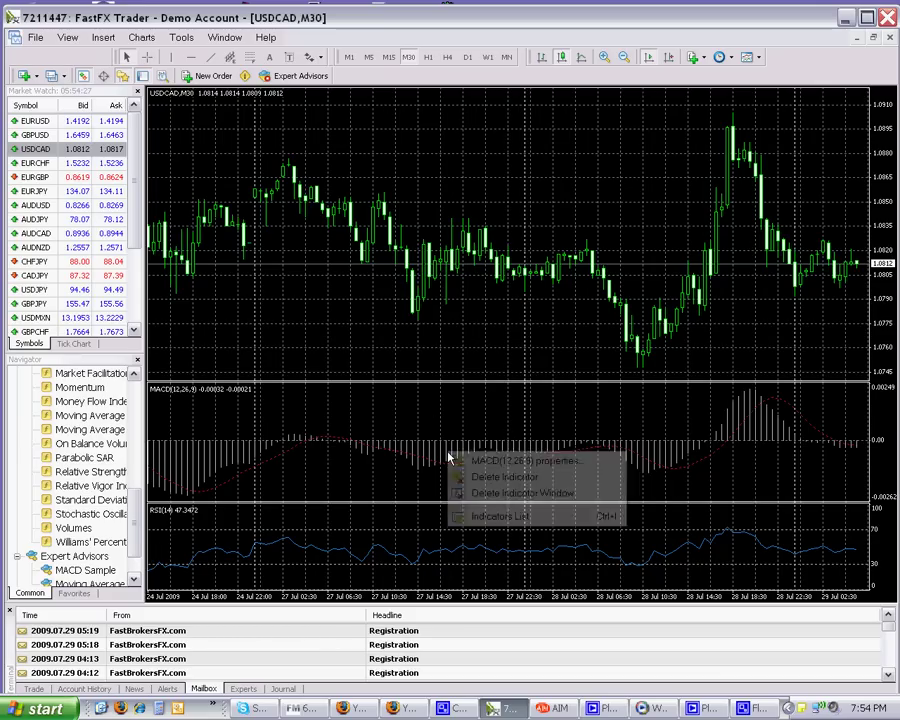
pyautogui.click(489, 484)
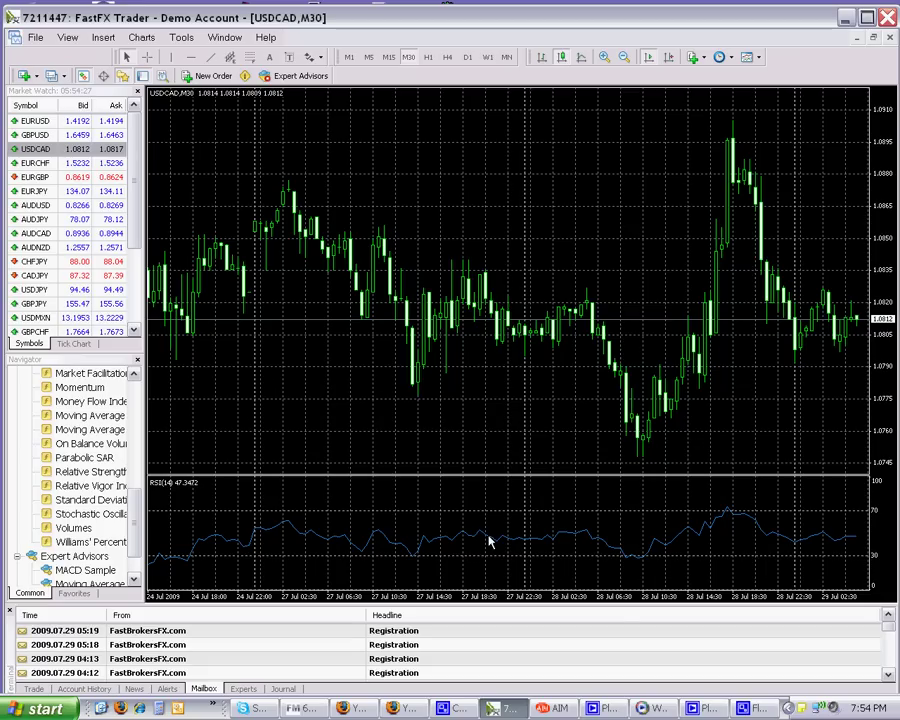
pyautogui.rightClick(458, 545)
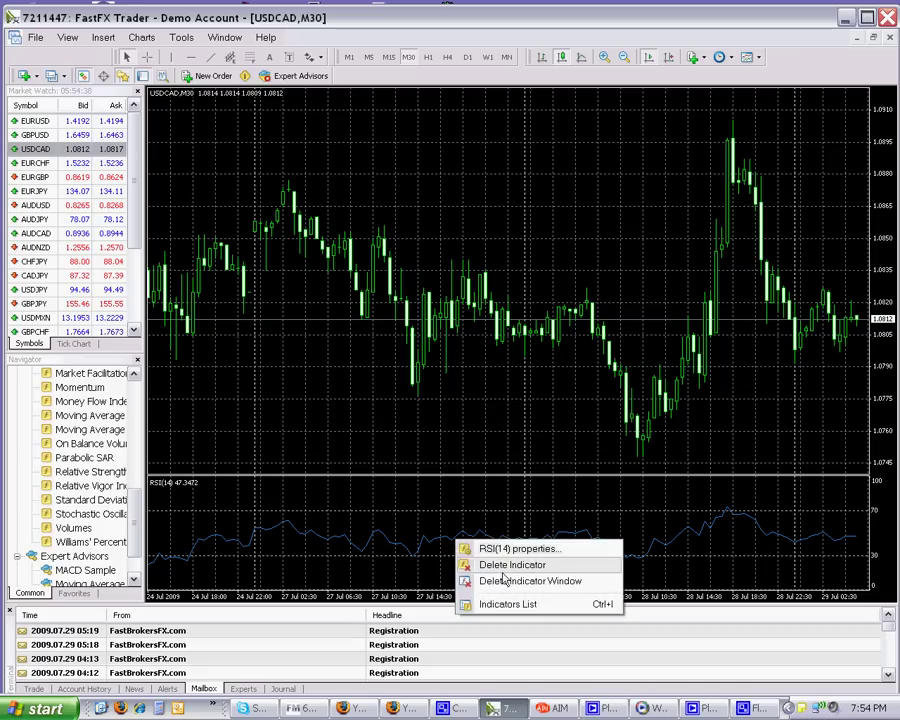
pyautogui.click(484, 564)
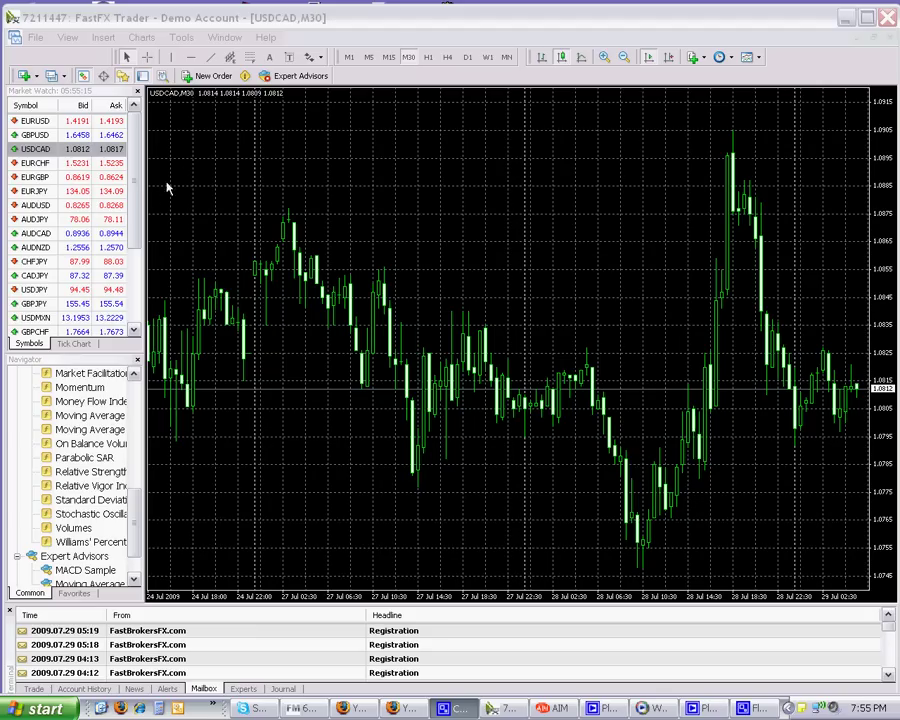
pyautogui.click(133, 181)
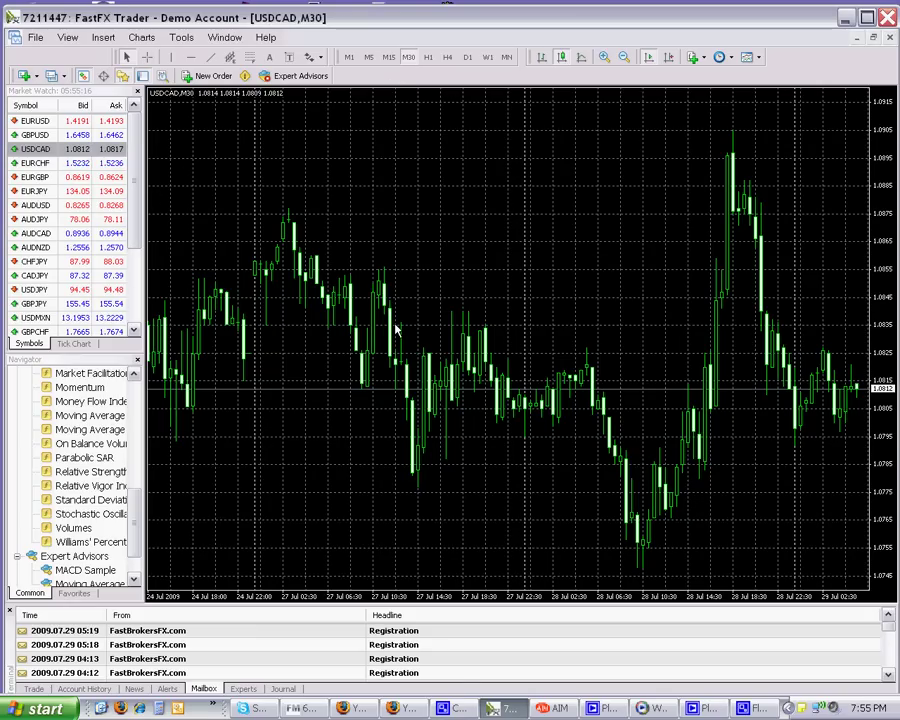
# View USDCAD on D1 and M15, return to M30, and select the Trendline tool
pyautogui.click(467, 57)
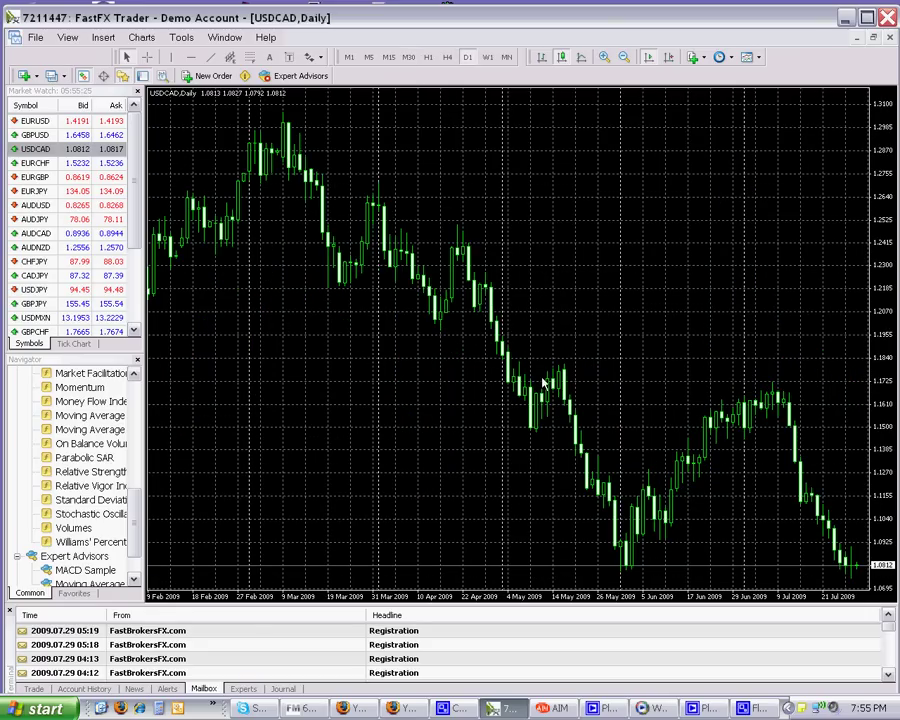
pyautogui.click(389, 57)
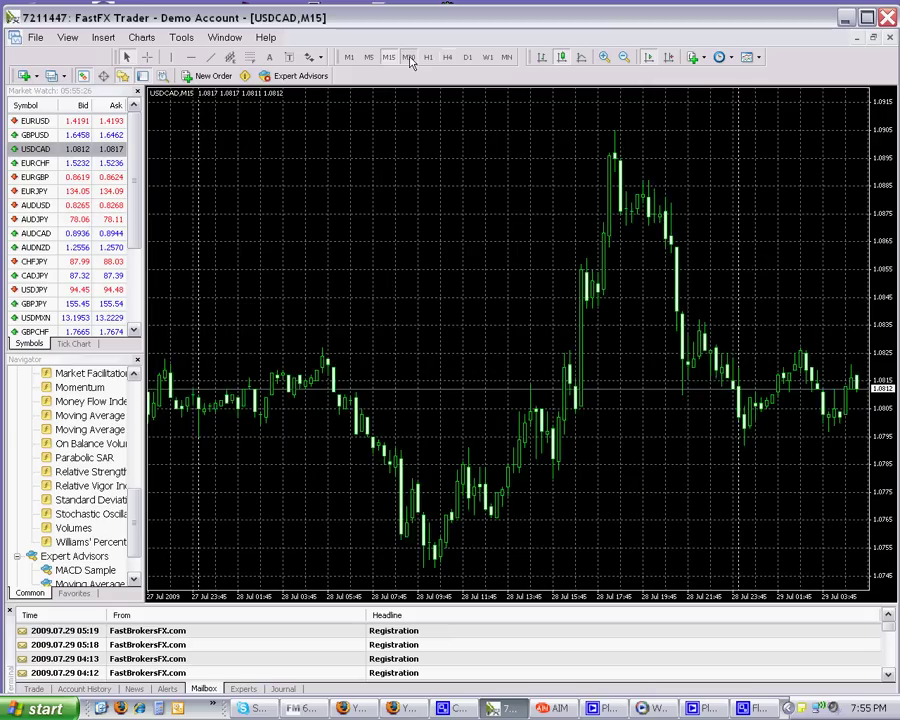
pyautogui.click(408, 57)
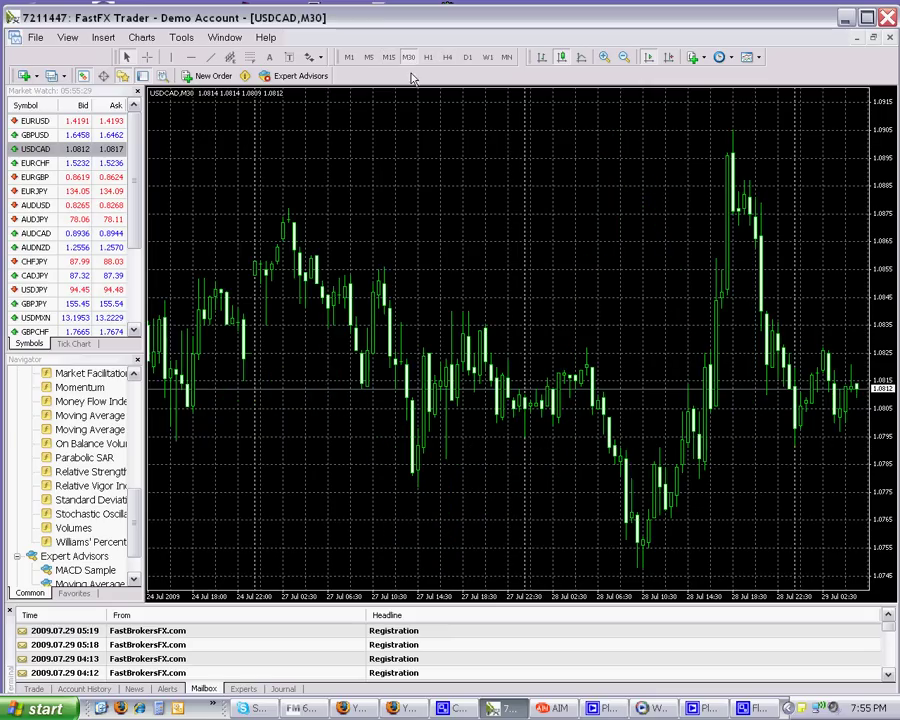
pyautogui.click(211, 58)
# Draw a downward trendline from the 27 Jul peak and fine-tune its slope and position
pyautogui.moveTo(303, 228); pyautogui.dragTo(454, 305)
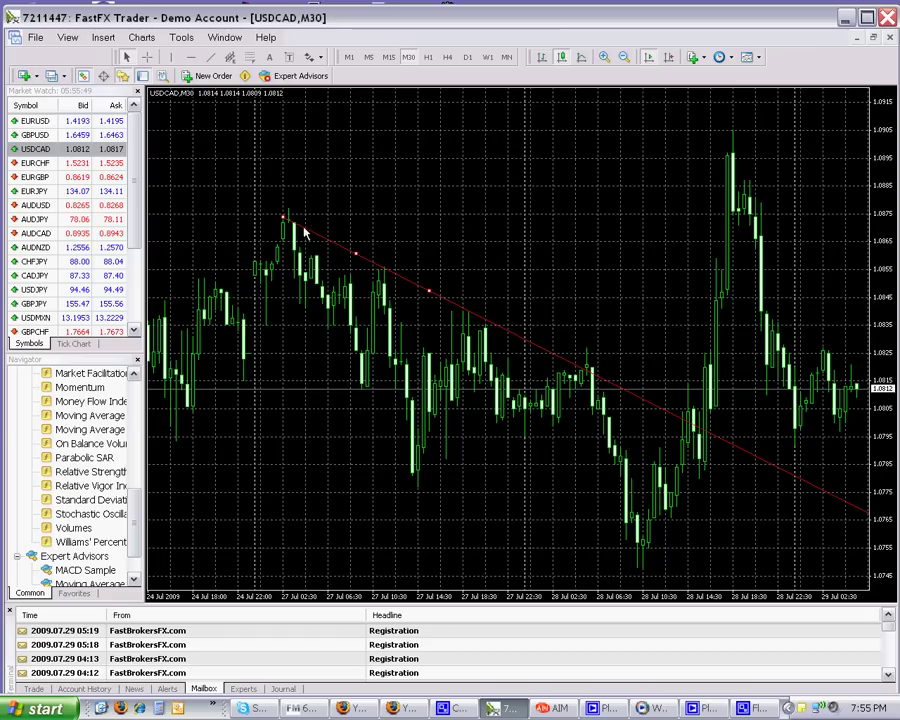
pyautogui.moveTo(428, 291)
pyautogui.mouseDown()
pyautogui.moveTo(438, 278)
pyautogui.moveTo(436, 311)
pyautogui.mouseUp()
pyautogui.moveTo(362, 271)
pyautogui.mouseDown()
pyautogui.moveTo(368, 261)
pyautogui.moveTo(358, 272)
pyautogui.moveTo(362, 265)
pyautogui.mouseUp()
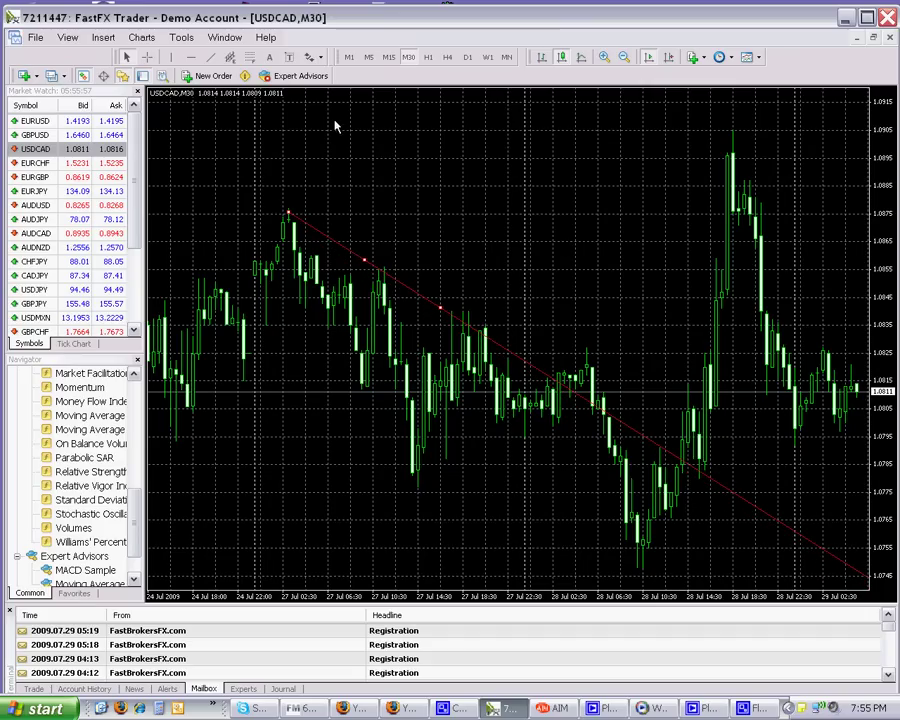
# Draw a Fibonacci retracement from the 1.0905 high down to about 1.0797
pyautogui.click(251, 59)
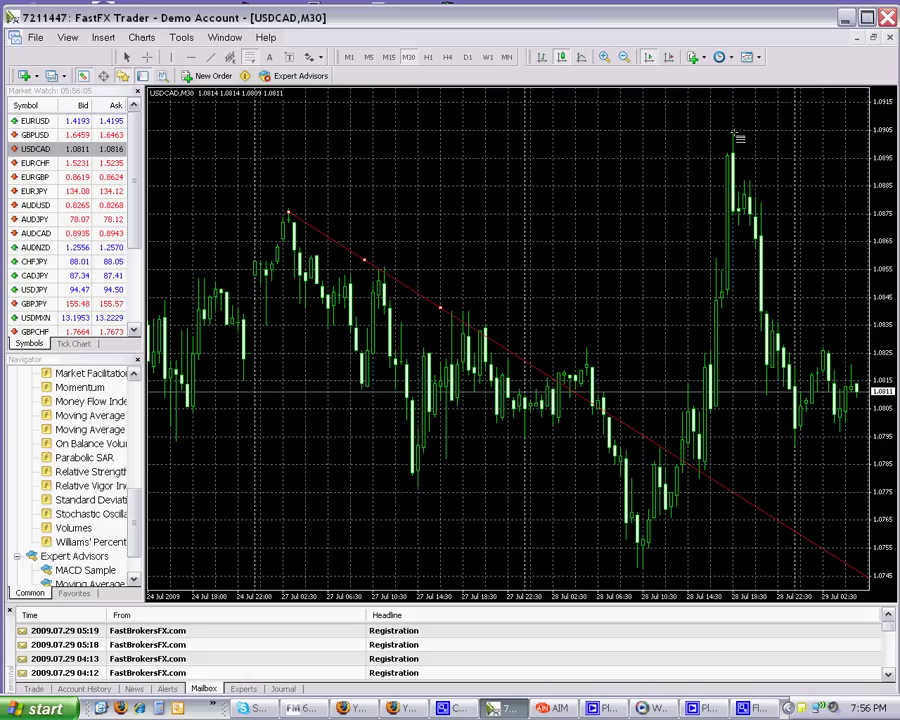
pyautogui.moveTo(734, 132); pyautogui.dragTo(766, 451)
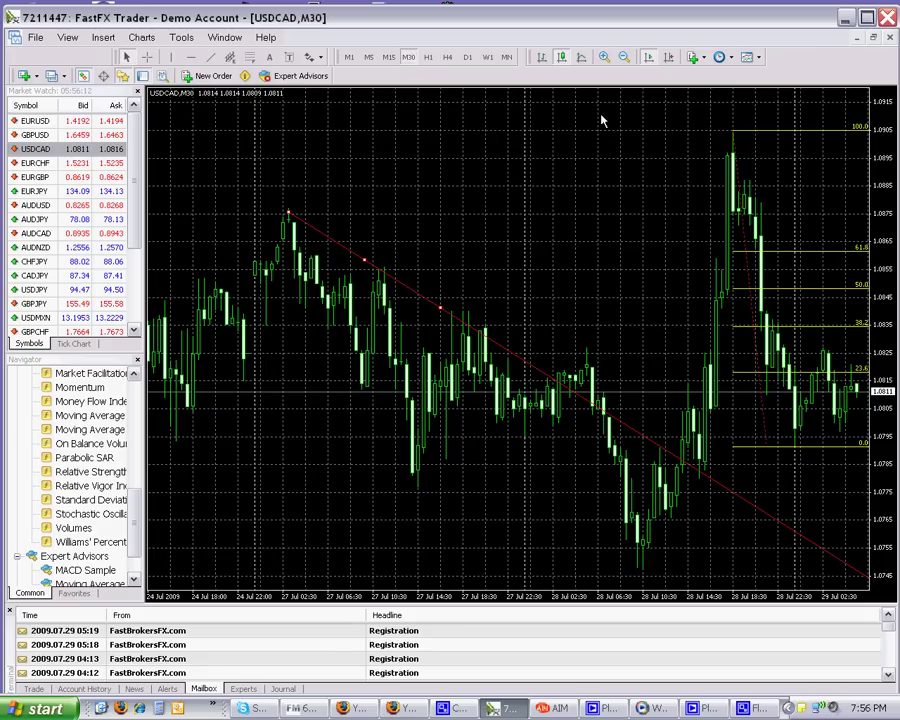
# Zoom in, jump to the latest bars, zoom out, switch to M15, and select the Fibonacci object
pyautogui.click(604, 57)
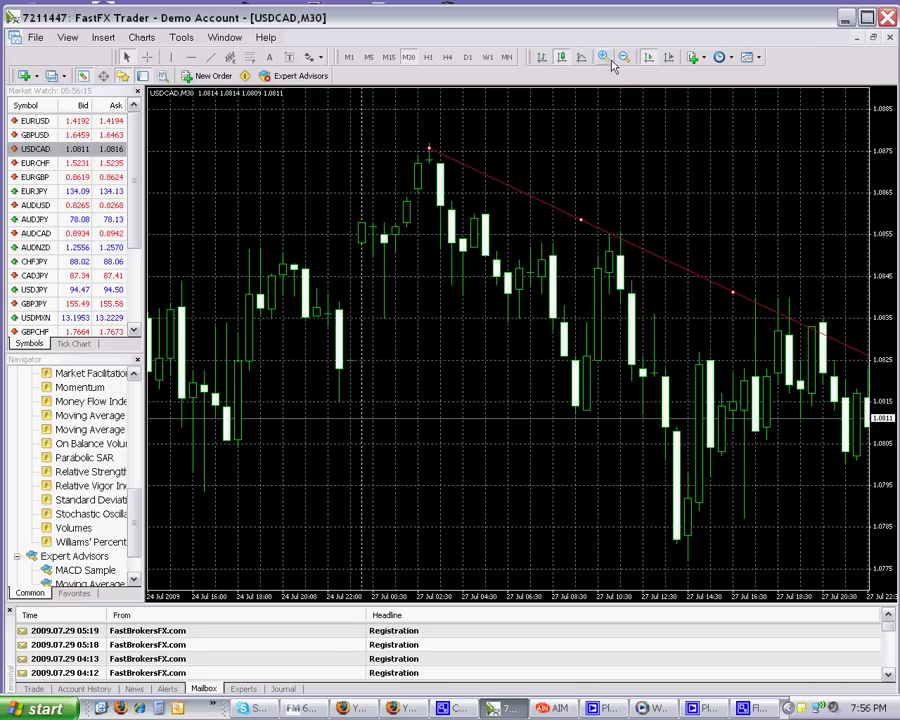
pyautogui.click(676, 59)
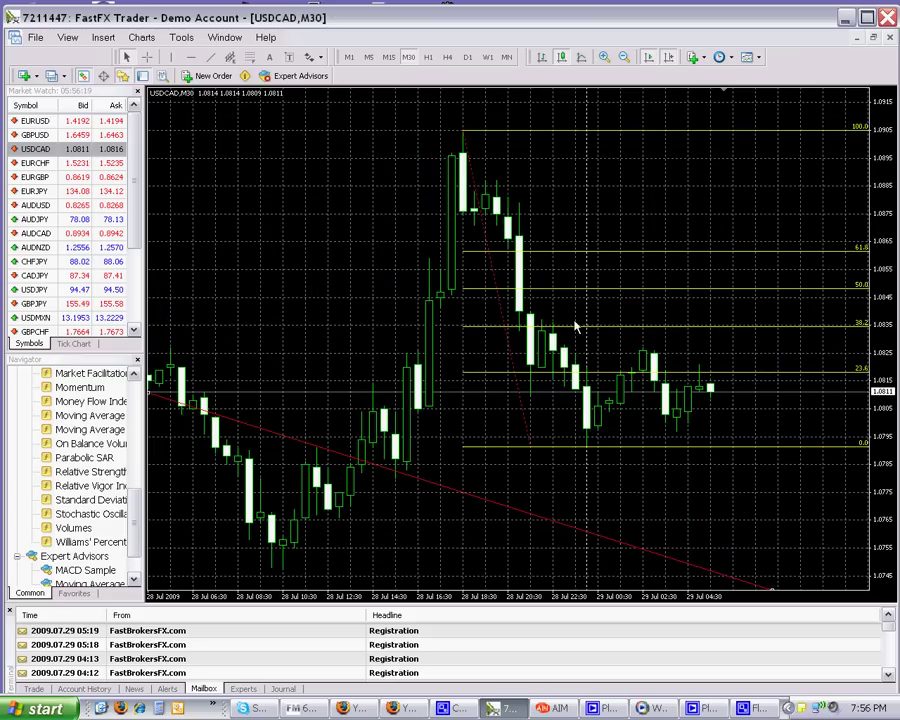
pyautogui.click(624, 57)
pyautogui.click(668, 57)
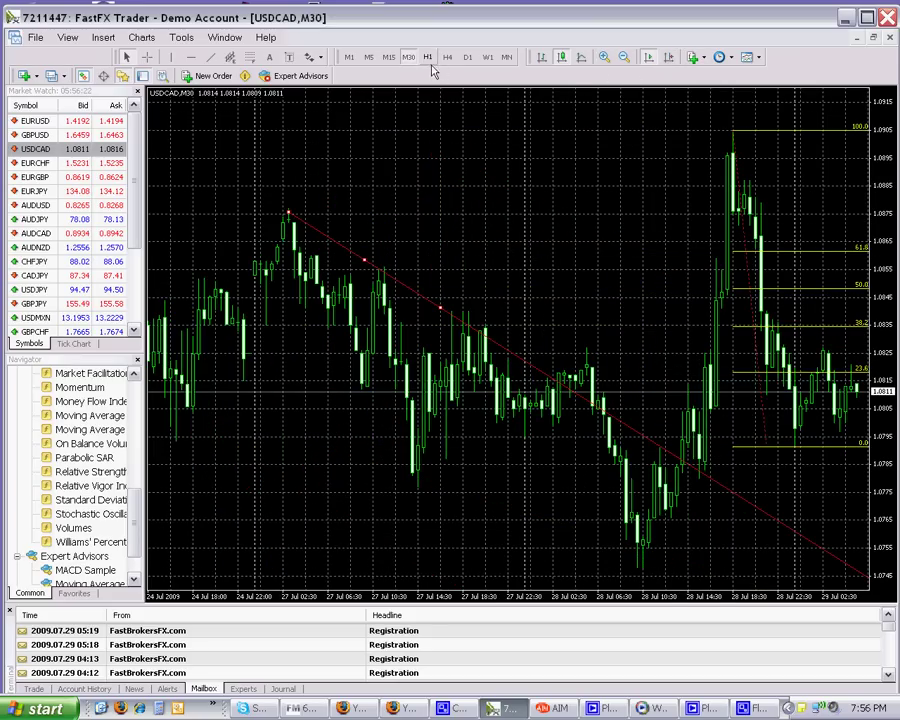
pyautogui.click(388, 57)
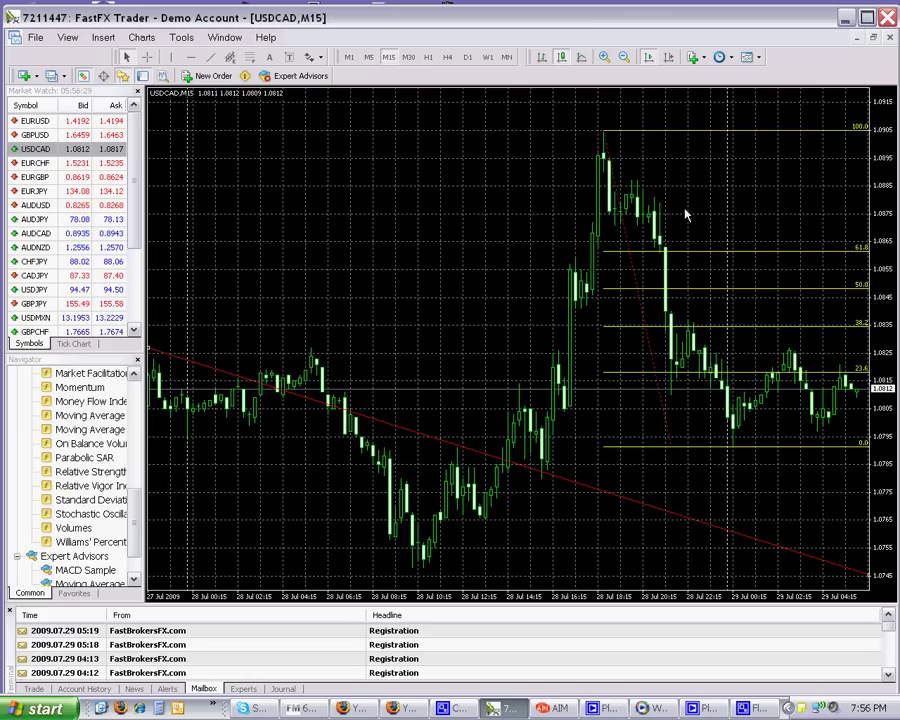
pyautogui.doubleClick(634, 284)
# Delete the Fibonacci and trendline, then cycle Terminal tabs ending on Trade showing 50 000.00
pyautogui.press('Delete')
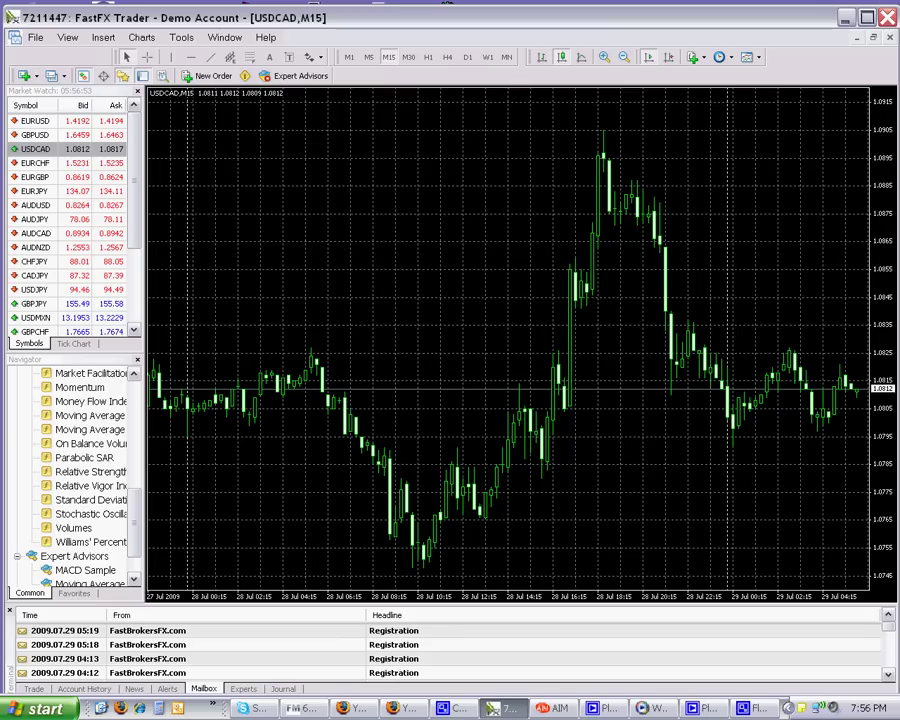
pyautogui.press('F10')
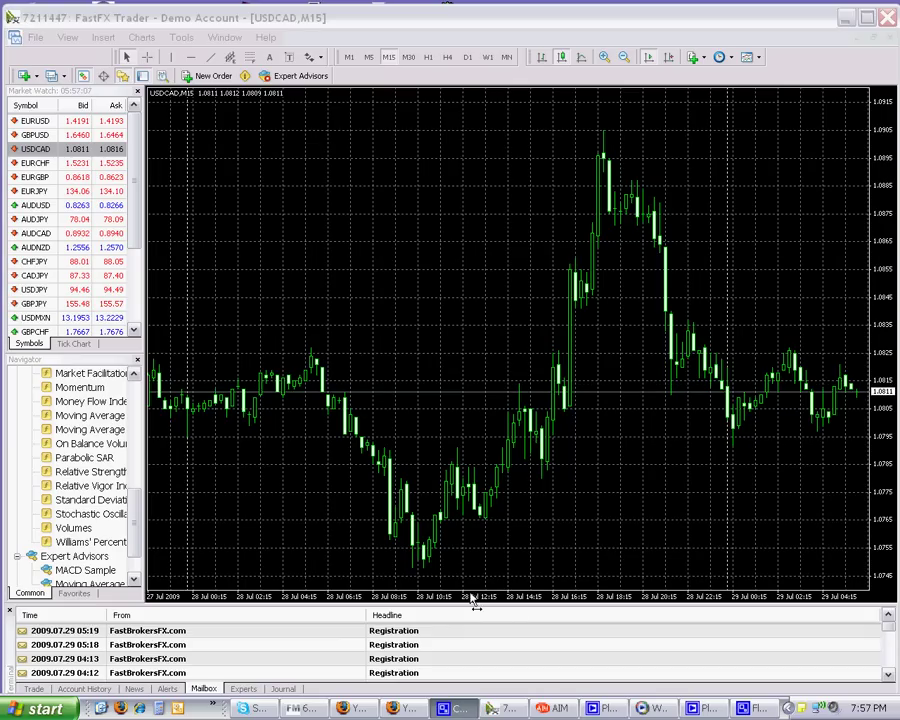
pyautogui.click(35, 690)
pyautogui.click(82, 689)
pyautogui.click(36, 689)
pyautogui.click(86, 689)
pyautogui.click(133, 689)
pyautogui.click(88, 689)
pyautogui.click(36, 689)
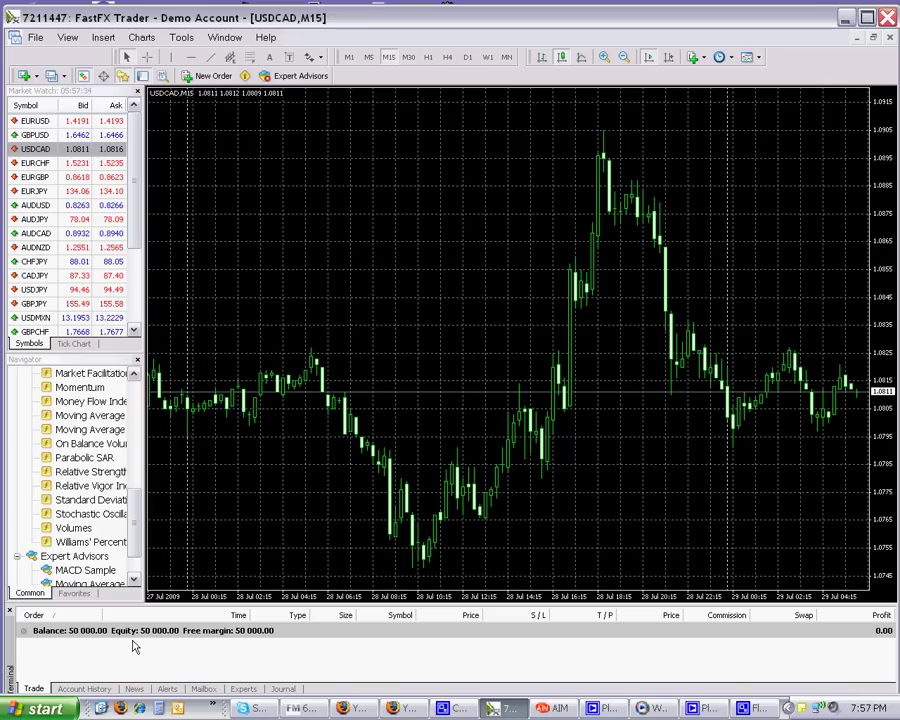
# Buy 1.00 lot of EURGBP at market, opening at 0.8623
pyautogui.doubleClick(33, 177)
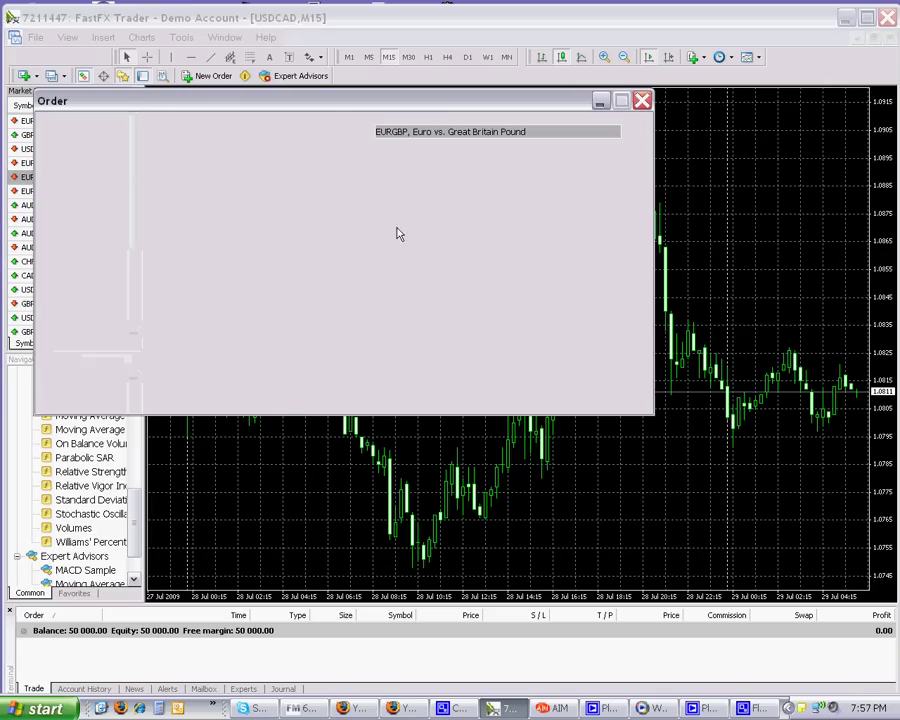
pyautogui.click(532, 310)
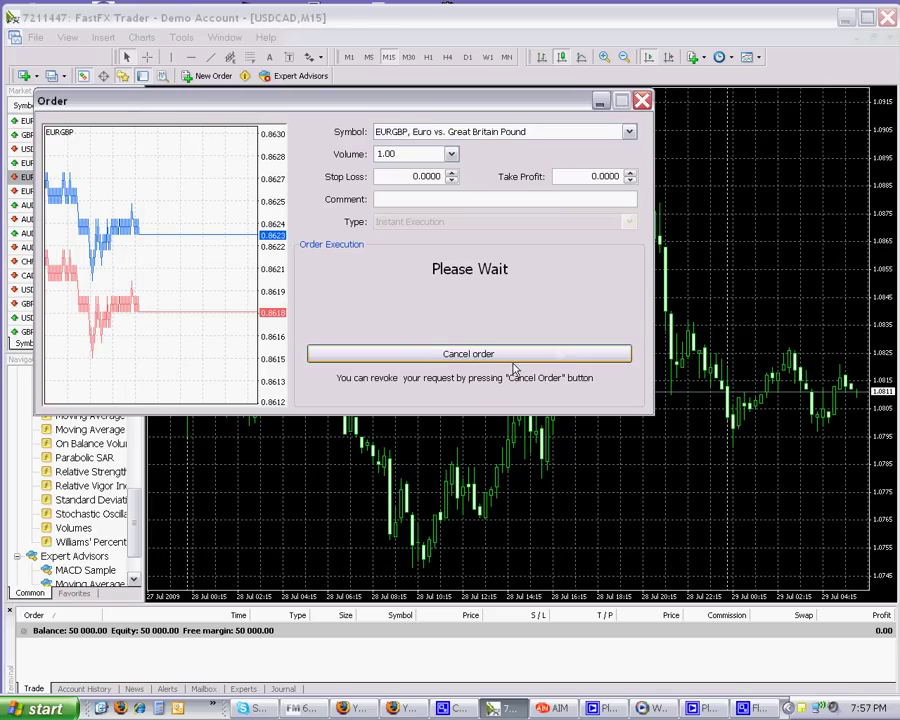
pyautogui.click(372, 356)
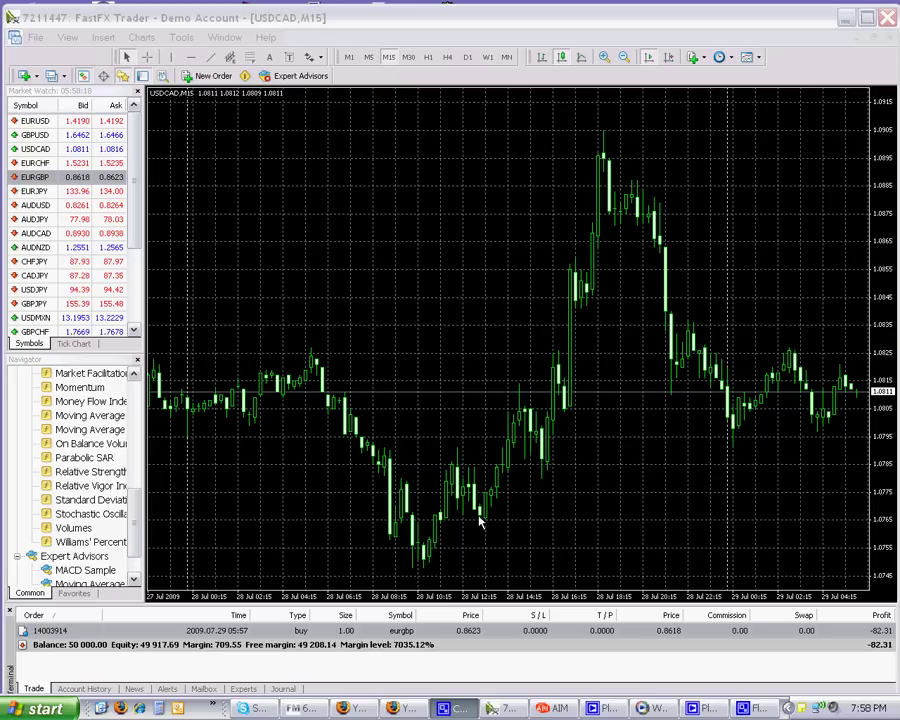
# Close the EURGBP position at 0.8618, leaving a 49 917.70 balance
pyautogui.doubleClick(407, 632)
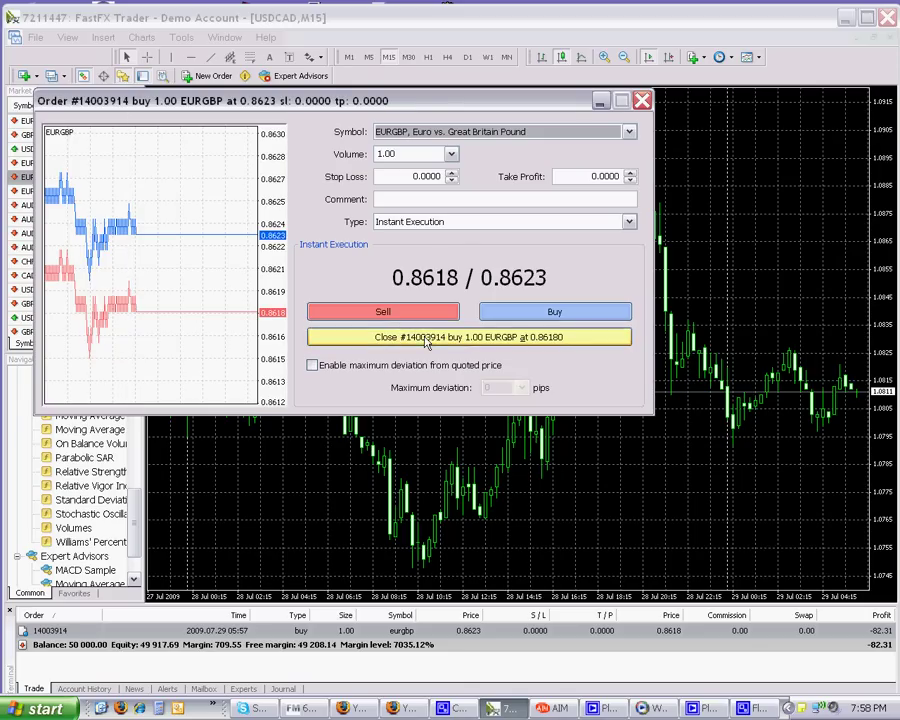
pyautogui.click(427, 341)
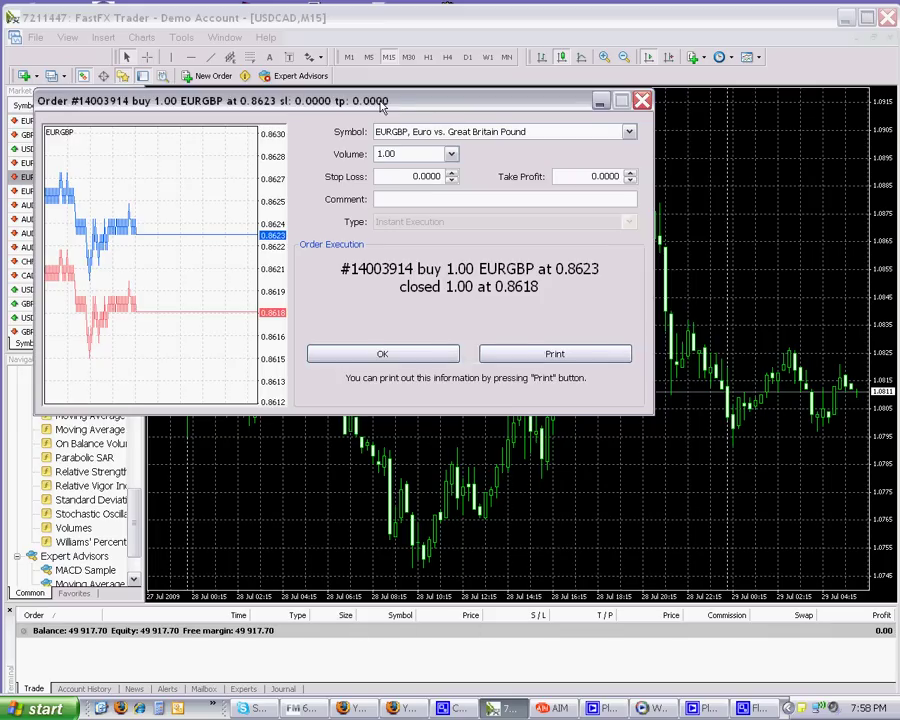
pyautogui.click(437, 384)
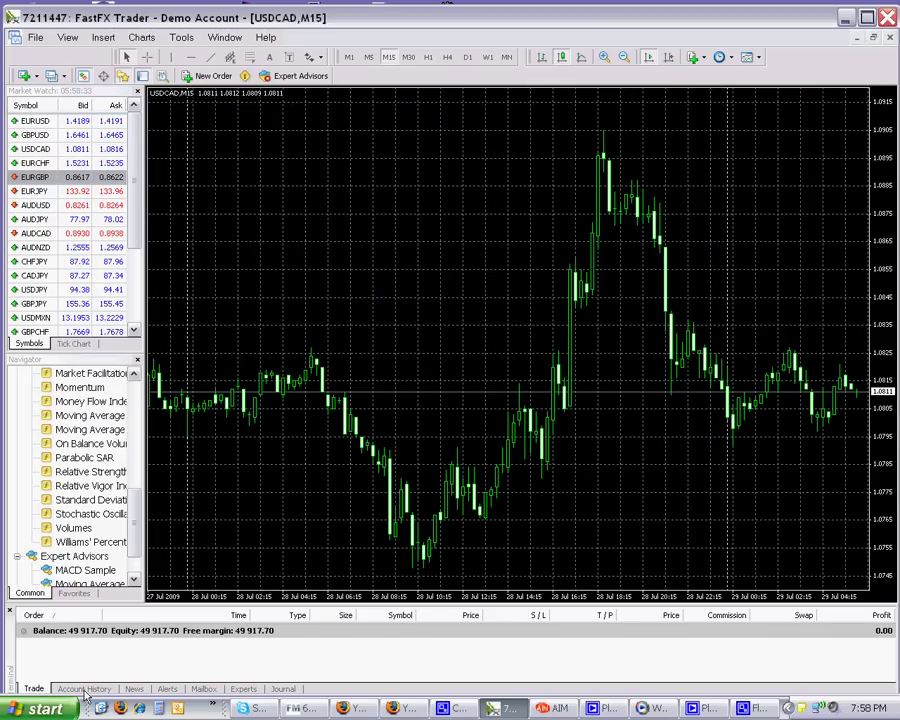
# Save the Account History as a detailed report to DetailedStatement.htm, reaching the replace prompt
pyautogui.click(84, 689)
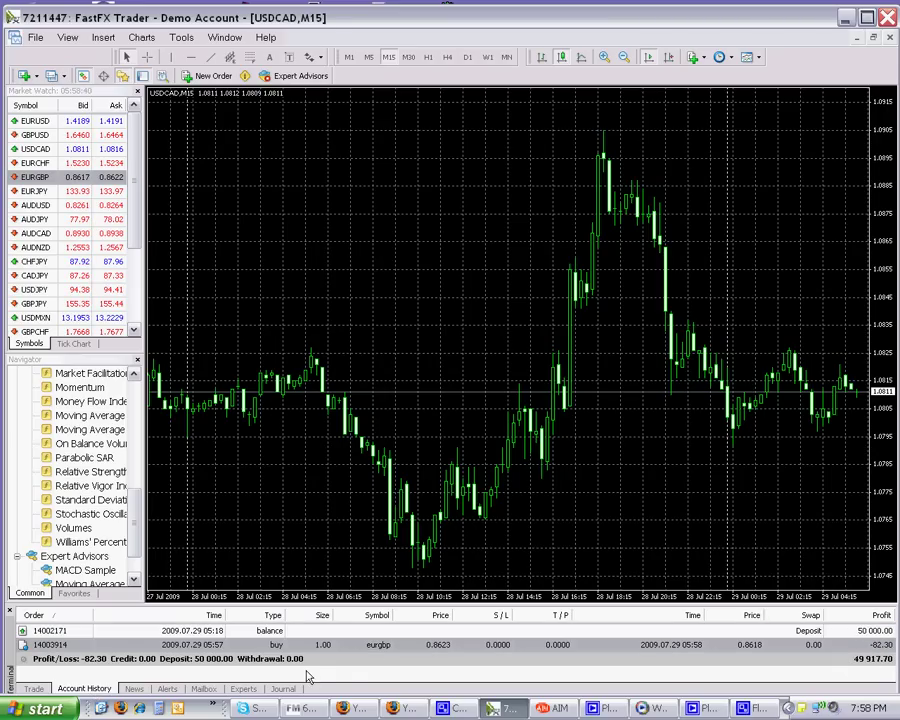
pyautogui.rightClick(283, 648)
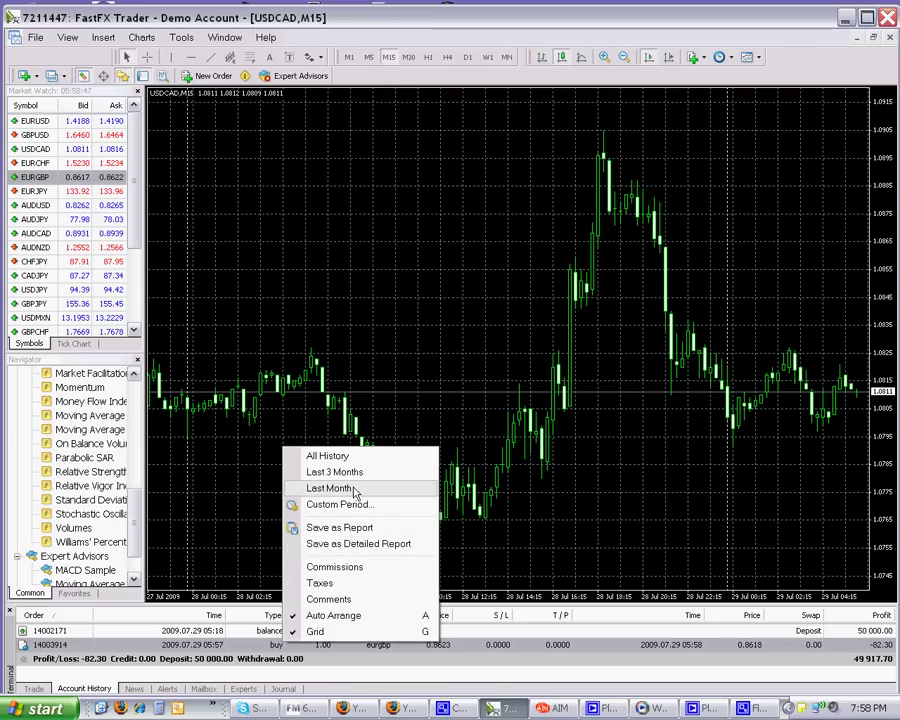
pyautogui.click(368, 545)
pyautogui.click(596, 428)
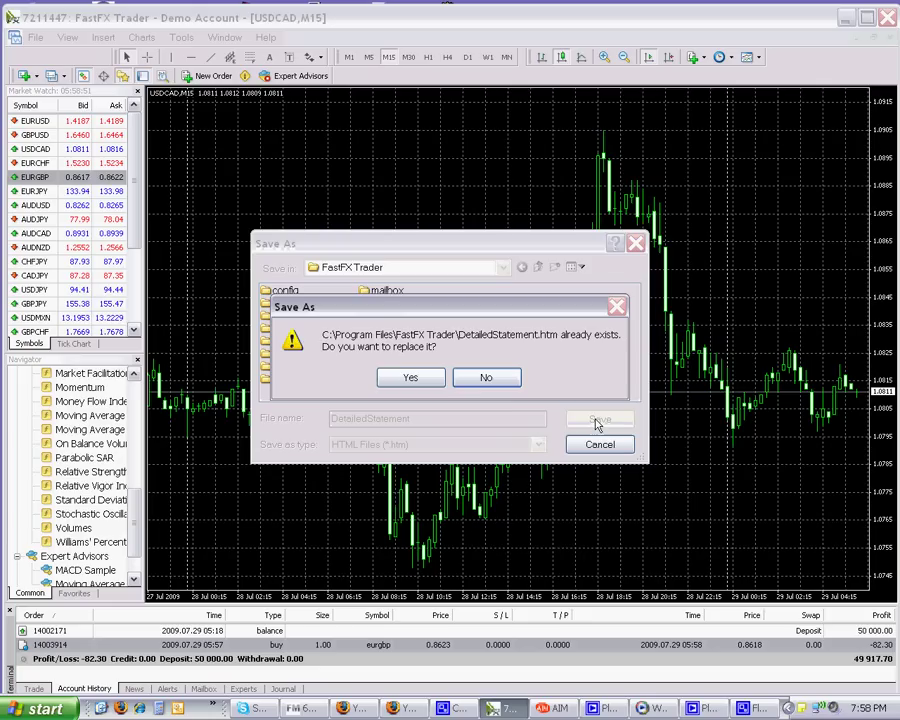
# Overwrite the existing DetailedStatement.htm report and bring its Firefox window fully on screen
pyautogui.click(410, 377)
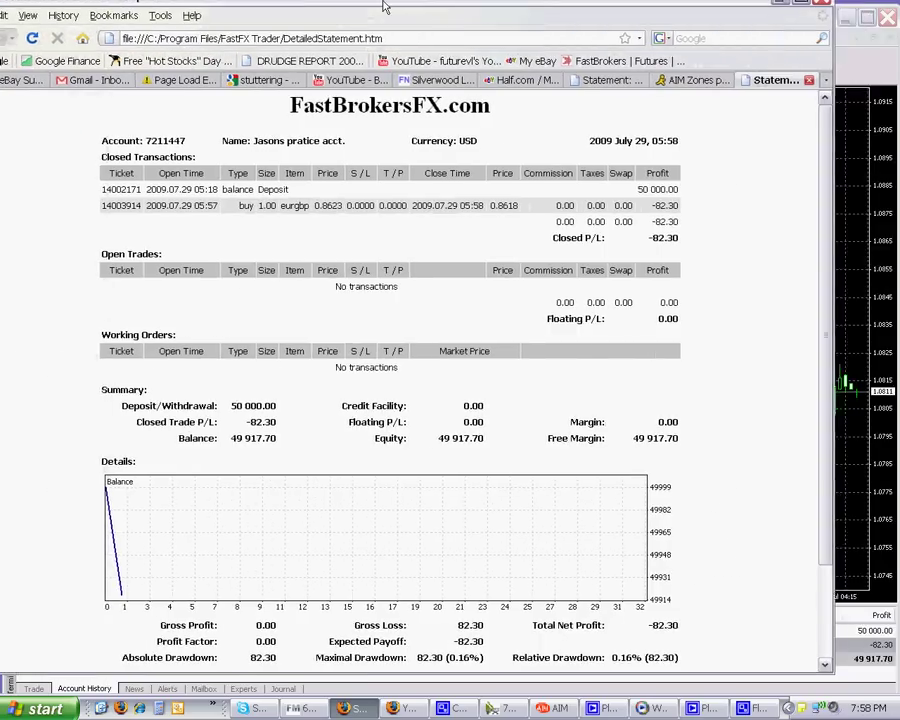
pyautogui.moveTo(383, 7); pyautogui.dragTo(442, 12)
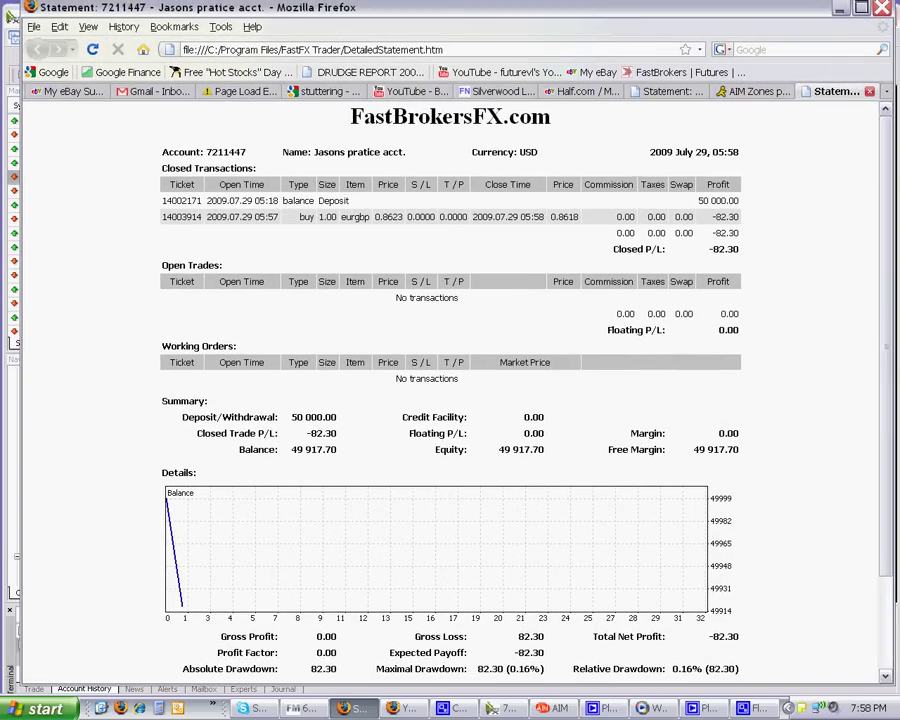
pyautogui.scroll(-1, 884, 338)
pyautogui.scroll(1, 884, 338)
pyautogui.moveTo(181, 200); pyautogui.dragTo(793, 251)
# Scroll the statement down to the Total Trades rows, then minimize Firefox
pyautogui.click(781, 315)
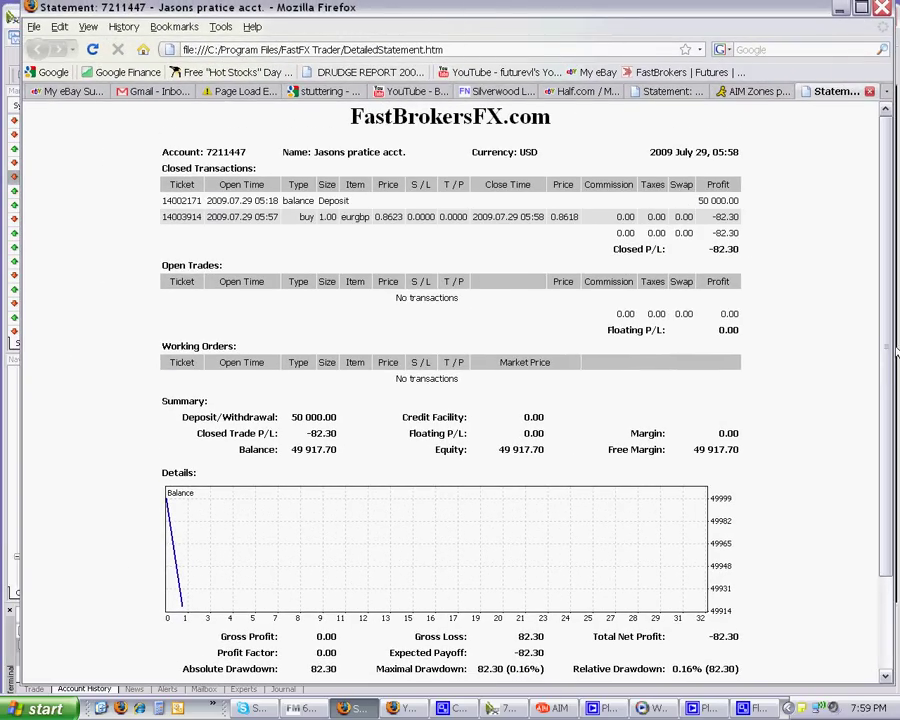
pyautogui.scroll(-2, 893, 347)
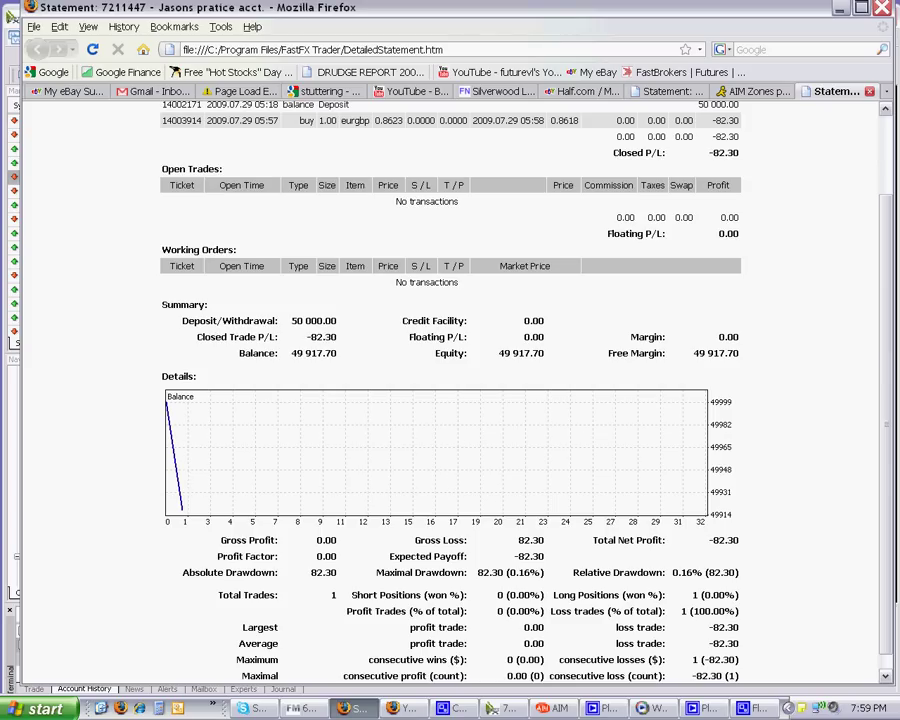
pyautogui.click(839, 9)
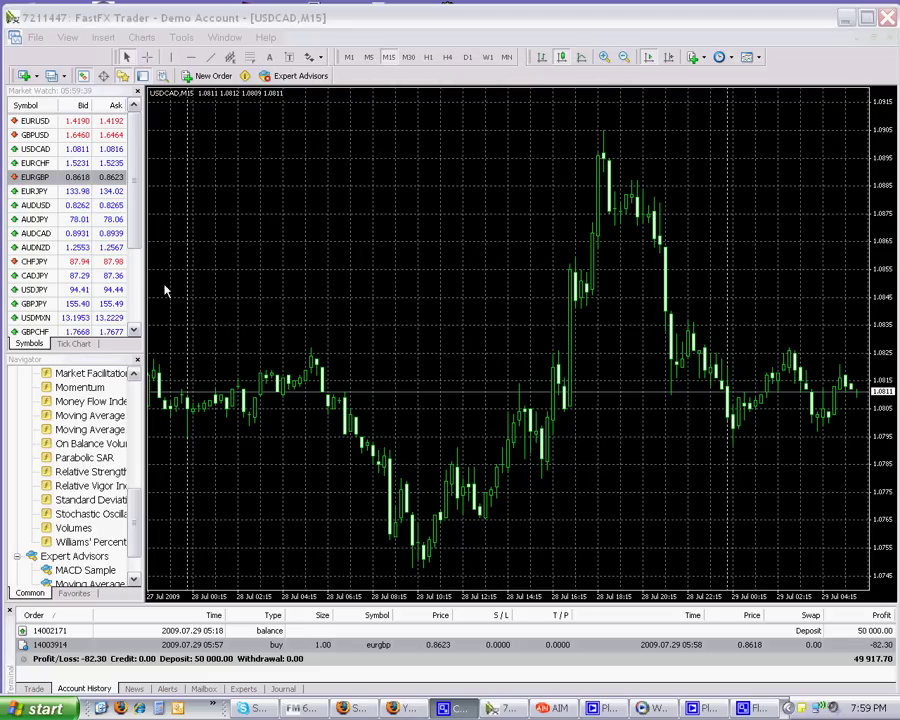
# Switch the chart to EURUSD by dragging it from Market Watch
pyautogui.moveTo(138, 185)
pyautogui.mouseDown()
pyautogui.moveTo(134, 245)
pyautogui.moveTo(128, 197)
pyautogui.mouseUp()
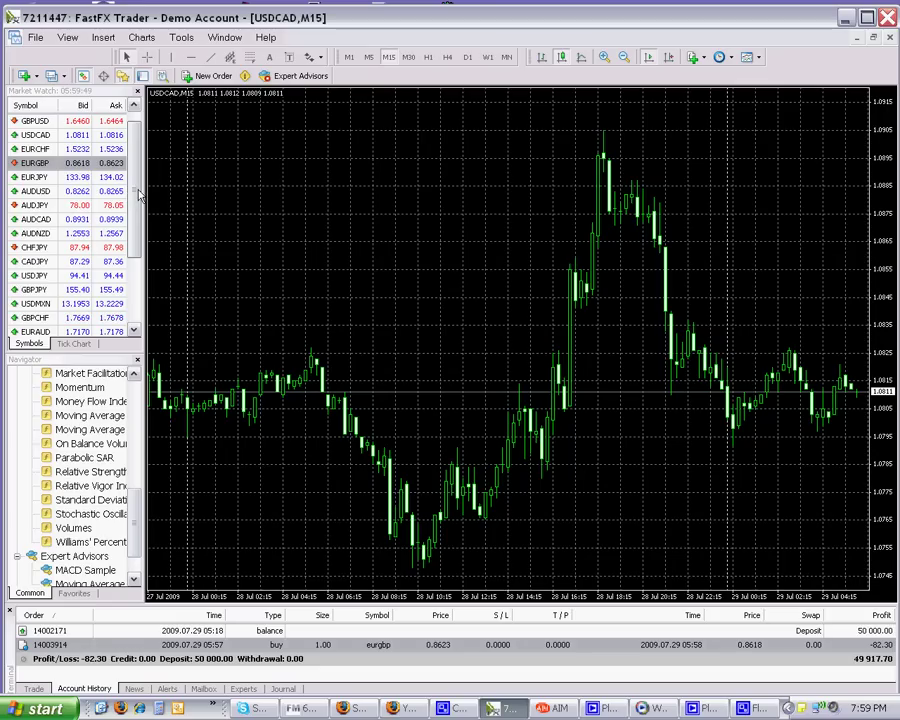
pyautogui.scroll(1, 139, 195)
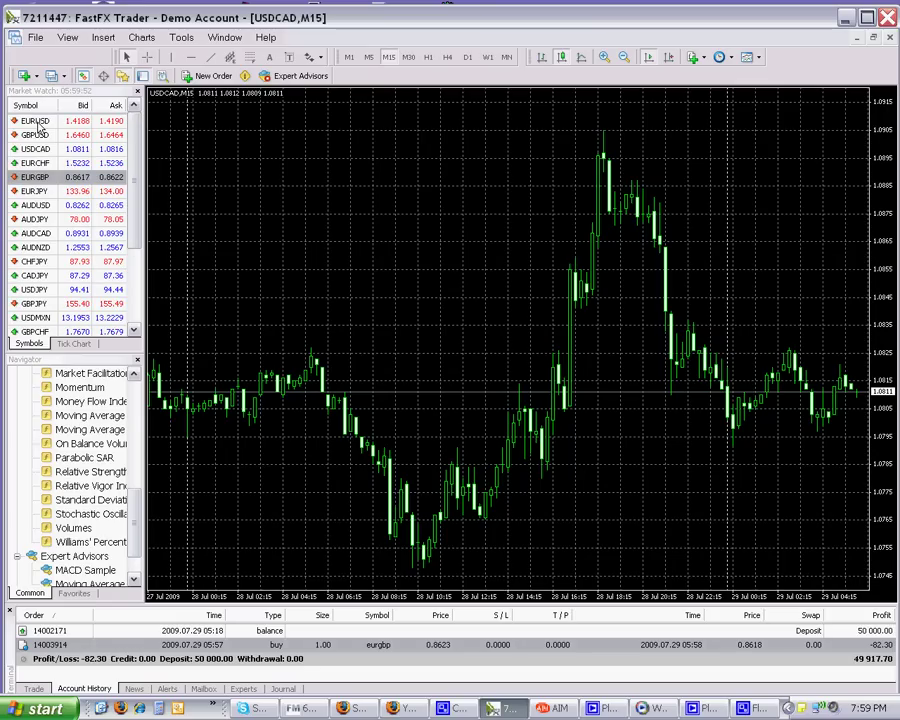
pyautogui.moveTo(36, 121); pyautogui.dragTo(227, 153)
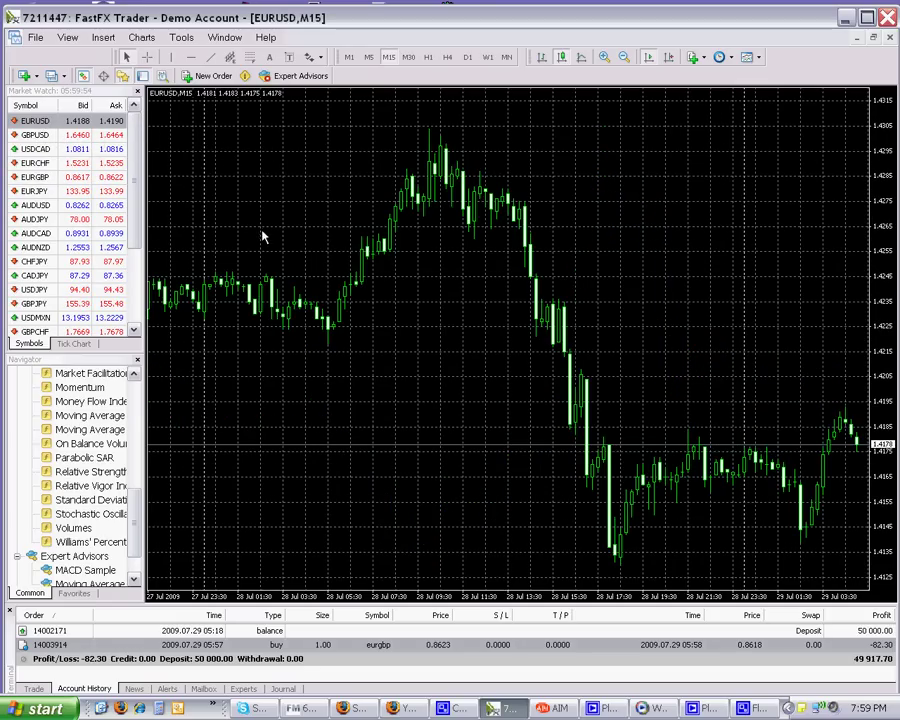
# Buy 0.10 lots of EURUSD at market, filled at 1.4190
pyautogui.doubleClick(38, 122)
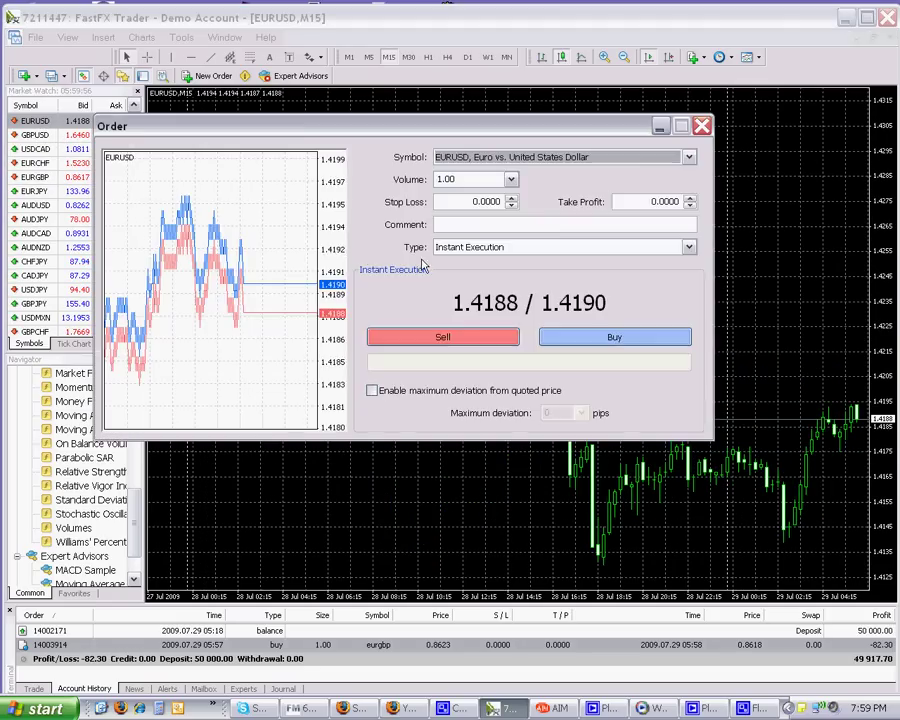
pyautogui.click(510, 179)
pyautogui.click(470, 194)
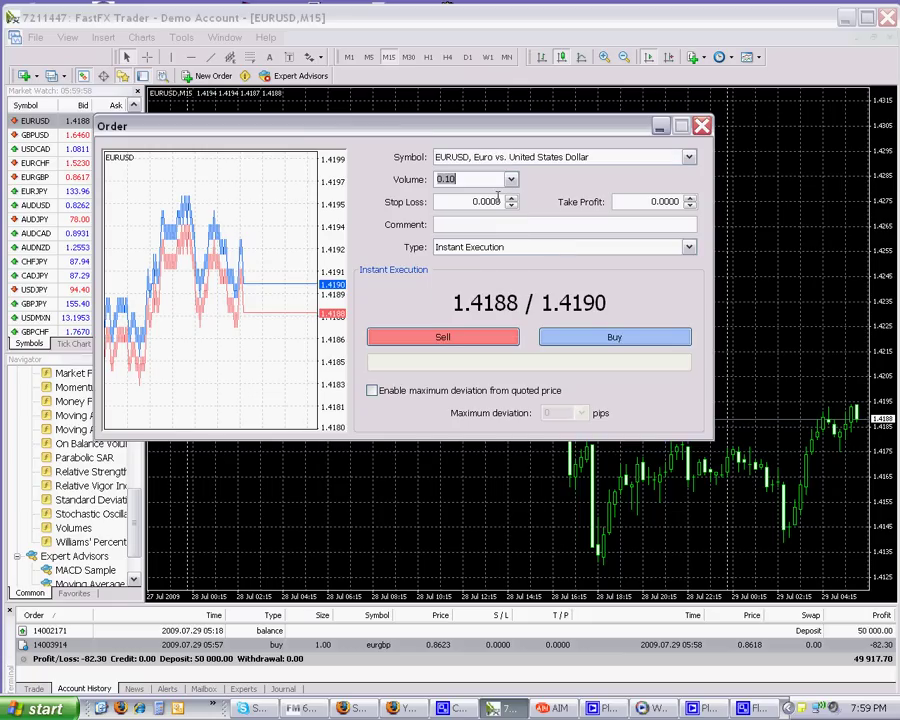
pyautogui.click(603, 338)
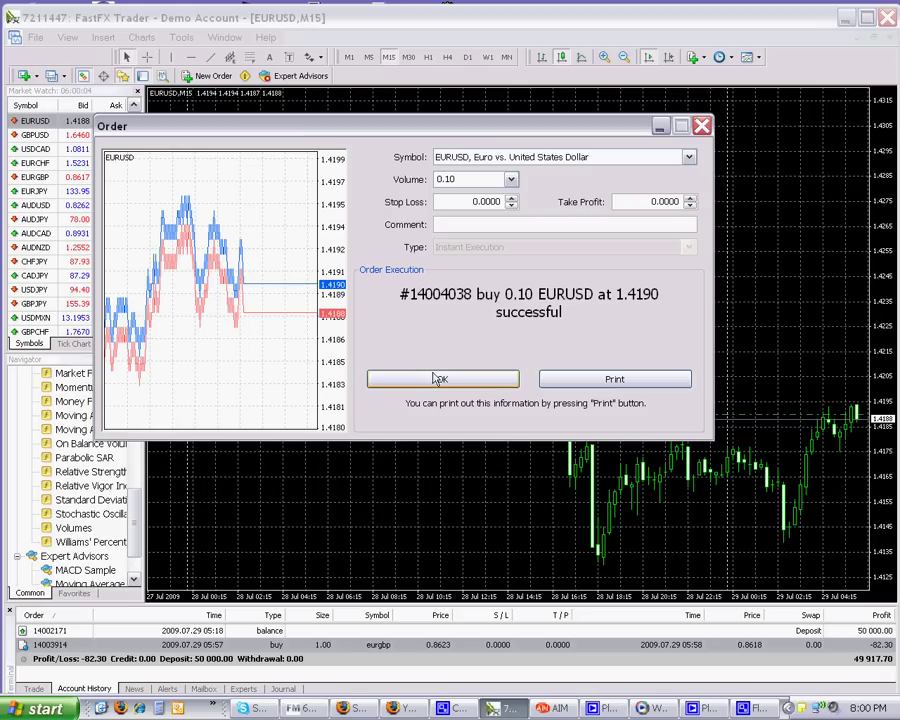
pyautogui.click(438, 378)
pyautogui.middleClick(757, 413)
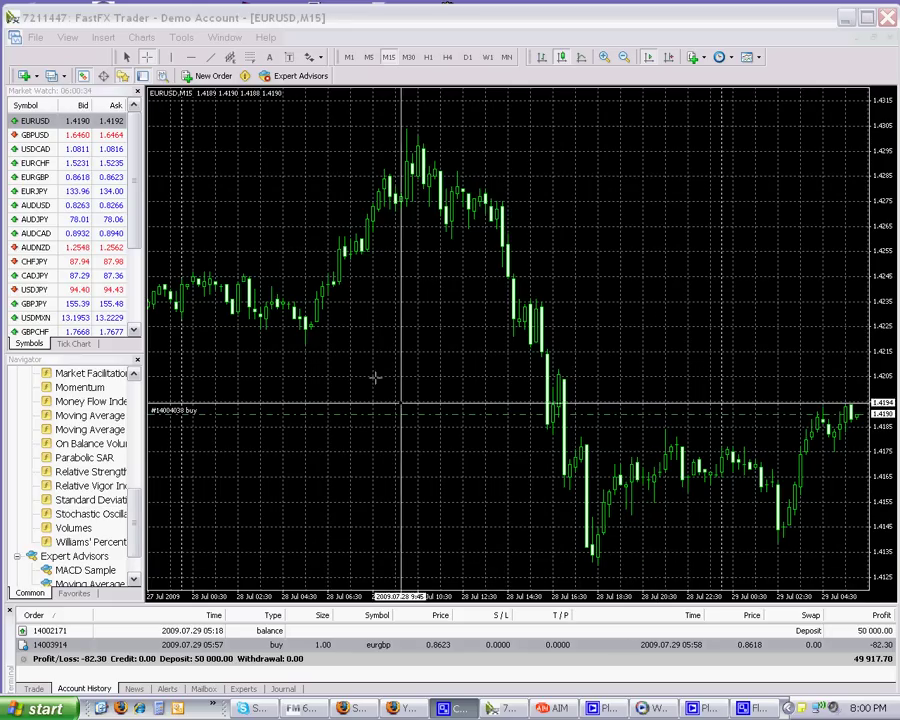
# Open the EURUSD buy from the Trade tab in Modify Order mode
pyautogui.click(36, 689)
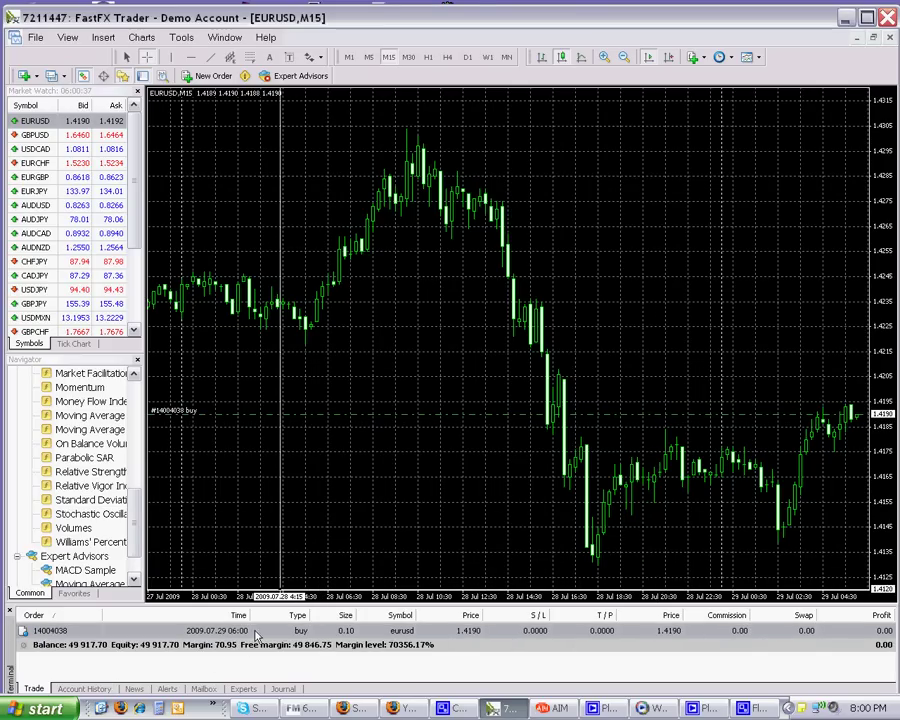
pyautogui.doubleClick(376, 631)
pyautogui.click(551, 248)
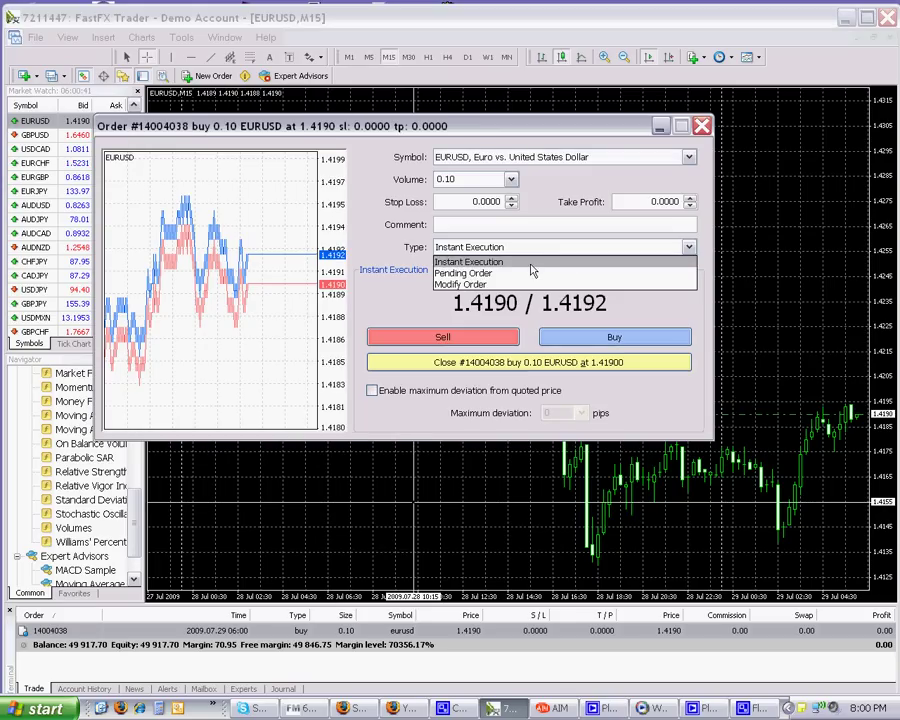
pyautogui.click(512, 285)
pyautogui.moveTo(464, 125); pyautogui.dragTo(334, 85)
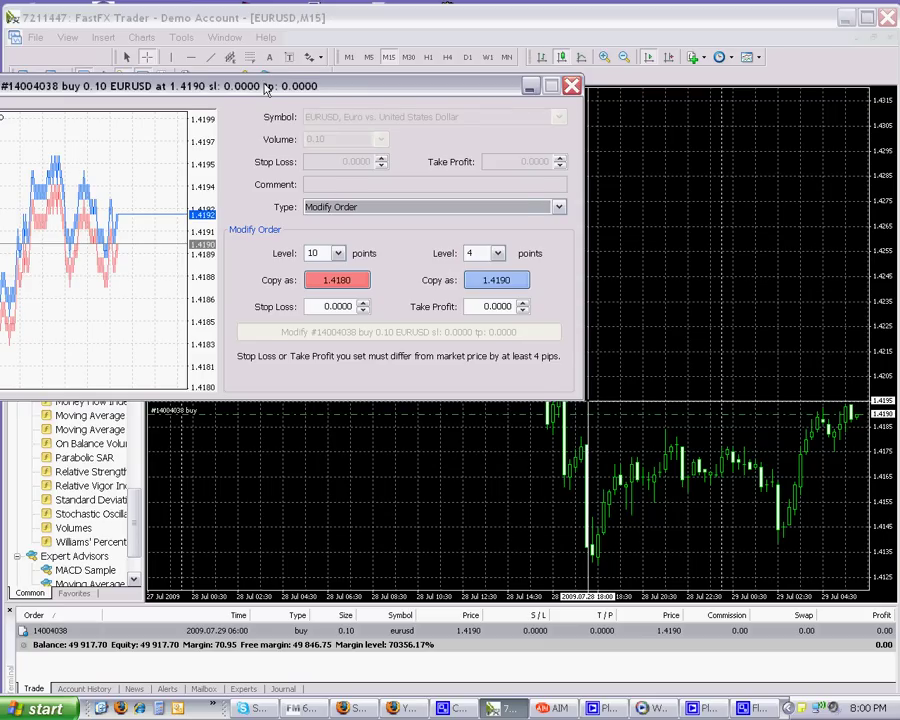
pyautogui.moveTo(267, 90); pyautogui.dragTo(289, 92)
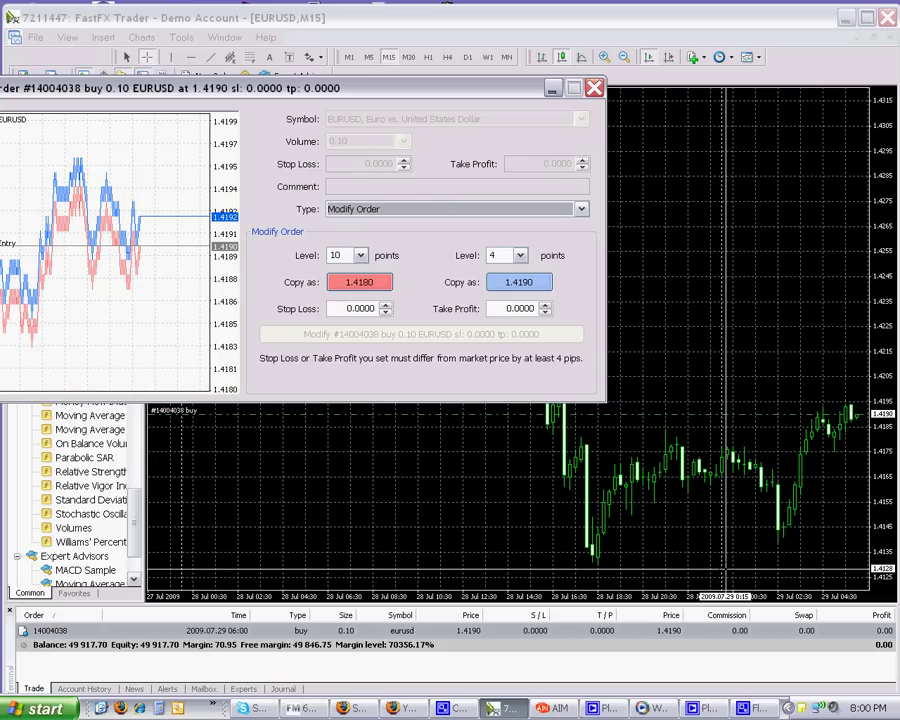
# Set the stop loss to 1.4122 and submit the modification, acknowledging the confirmation
pyautogui.click(358, 285)
pyautogui.moveTo(386, 313); pyautogui.dragTo(386, 313)
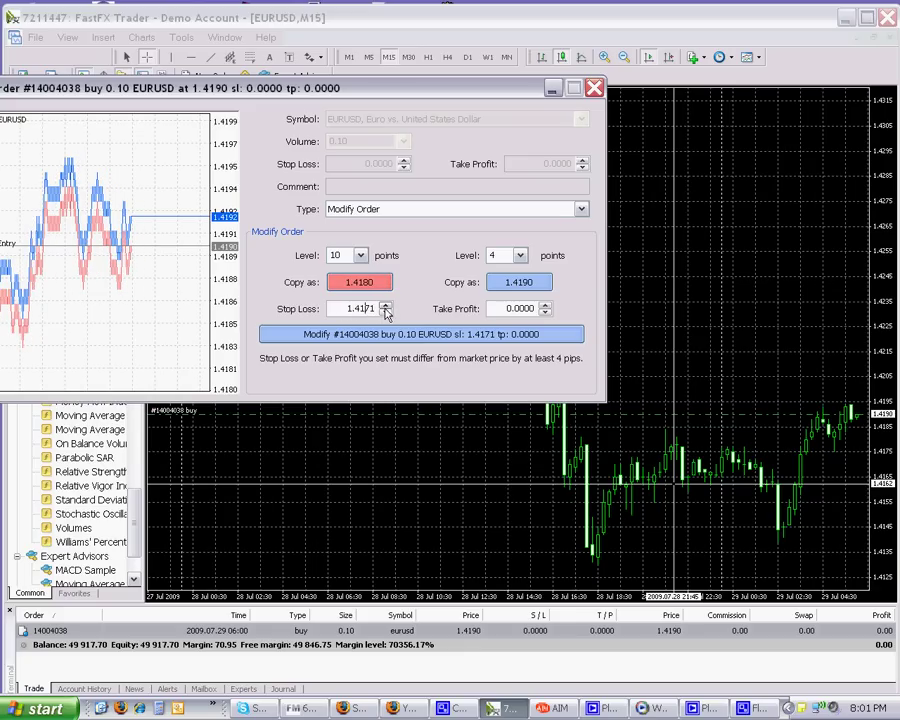
pyautogui.moveTo(344, 306); pyautogui.dragTo(382, 308)
pyautogui.click(386, 313)
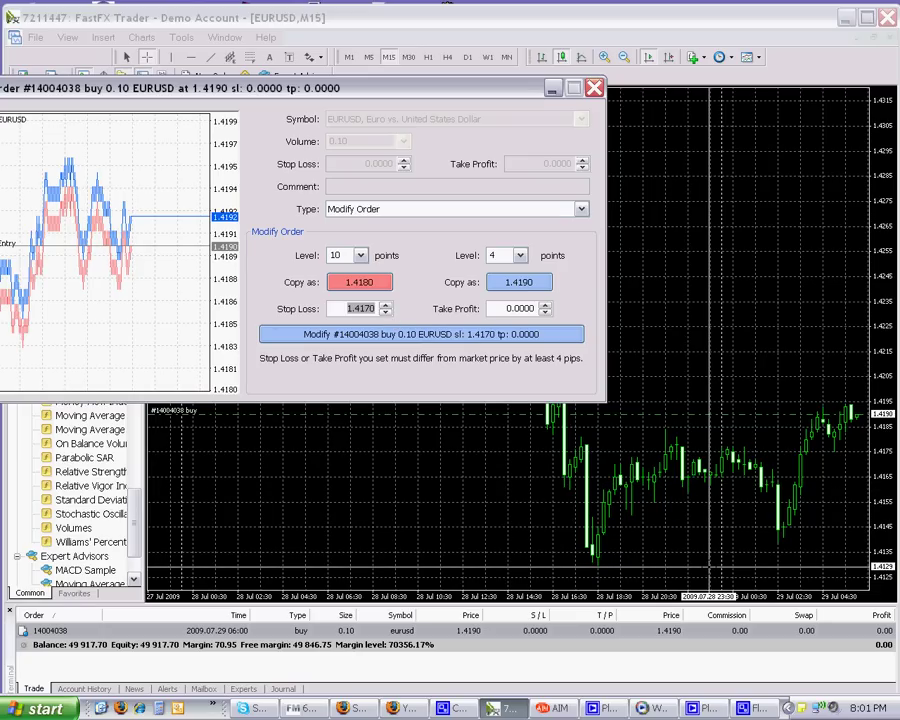
pyautogui.click(385, 312)
pyautogui.click(385, 312)
pyautogui.click(385, 312)
pyautogui.click(385, 312)
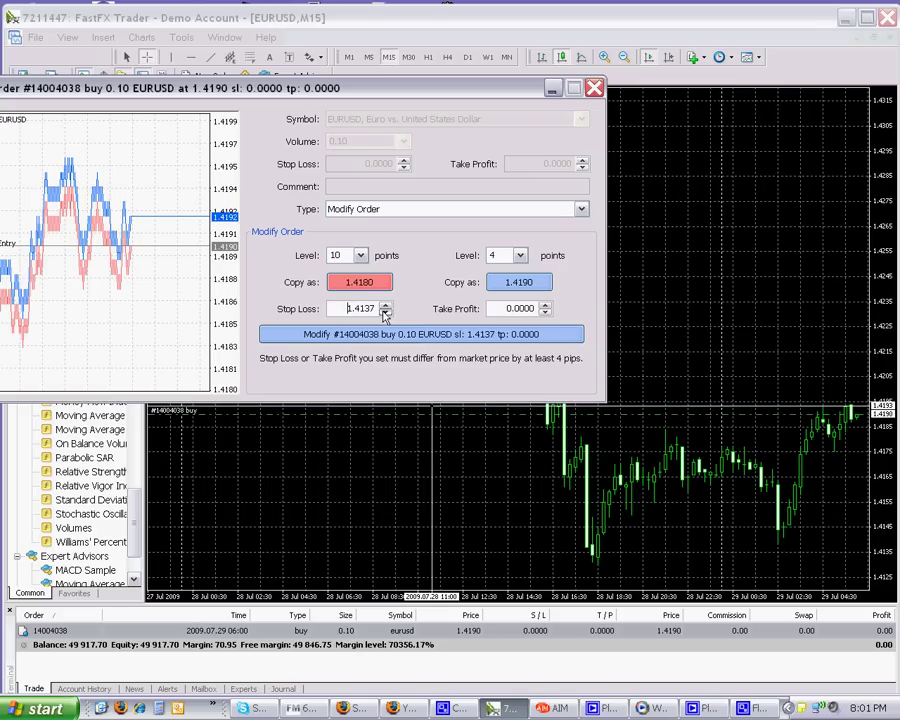
pyautogui.moveTo(385, 313); pyautogui.dragTo(385, 313)
pyautogui.click(385, 306)
pyautogui.click(385, 306)
pyautogui.click(385, 306)
pyautogui.click(385, 307)
pyautogui.click(385, 307)
pyautogui.click(385, 307)
pyautogui.click(385, 307)
pyautogui.click(385, 307)
pyautogui.click(385, 307)
pyautogui.click(385, 307)
pyautogui.click(385, 307)
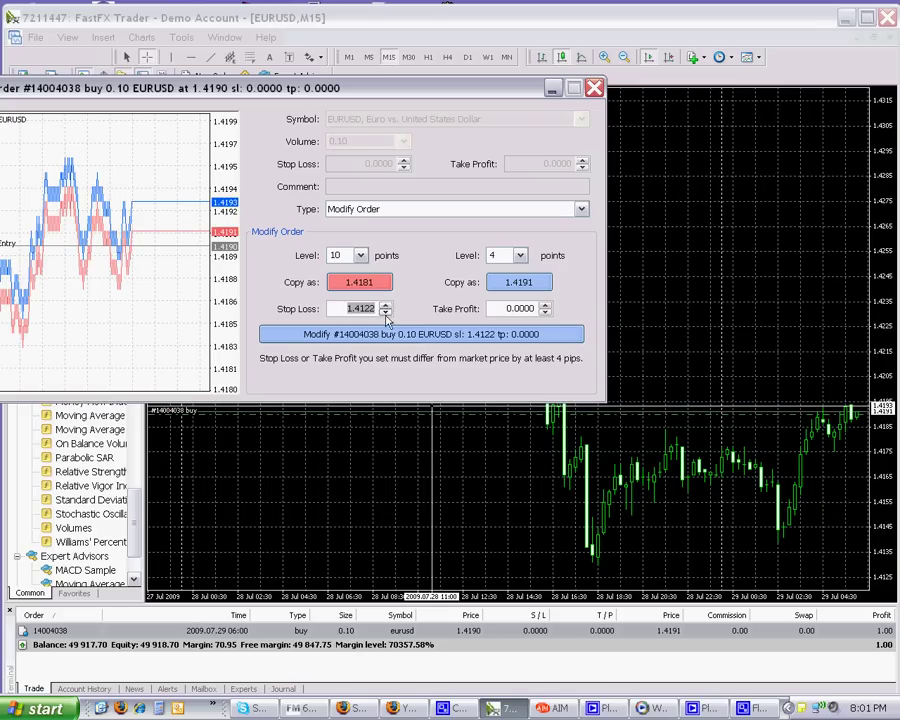
pyautogui.click(378, 334)
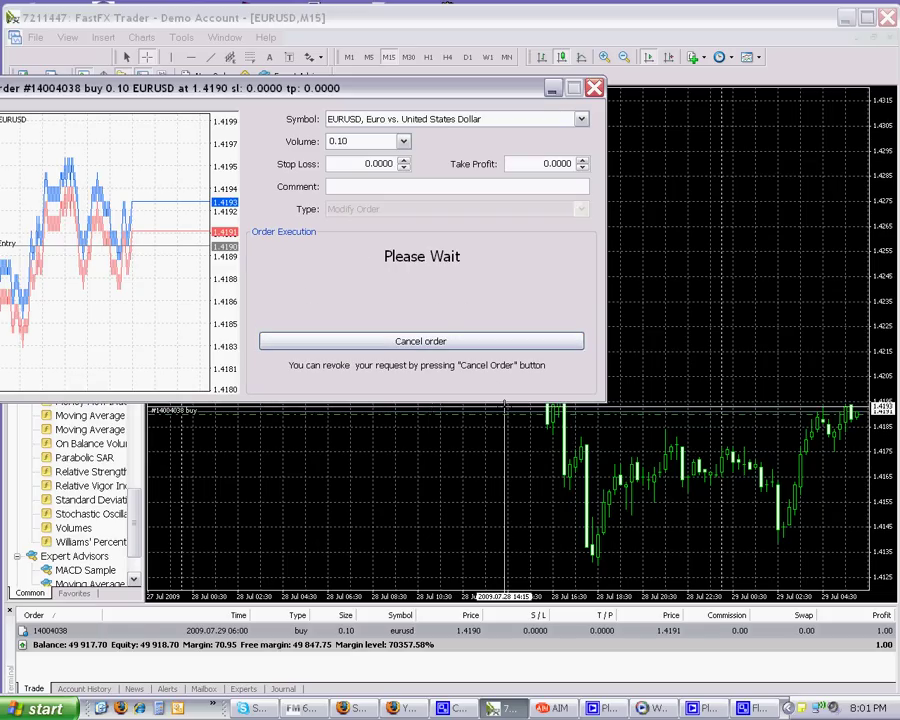
pyautogui.click(341, 339)
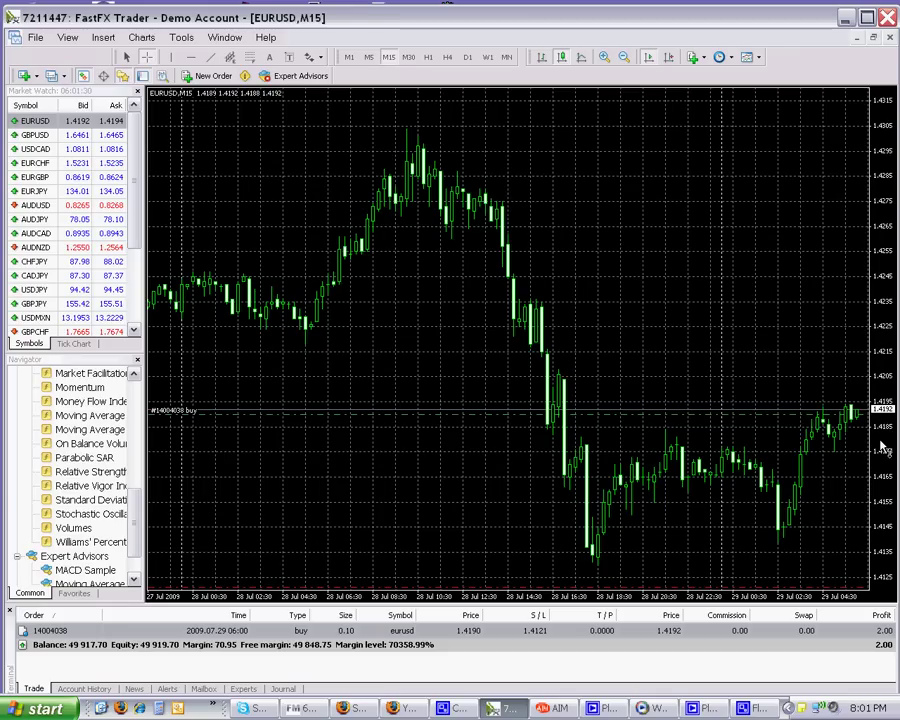
# Set a 15-point trailing stop on the EURUSD trade from the chart
pyautogui.moveTo(880, 437); pyautogui.dragTo(882, 397)
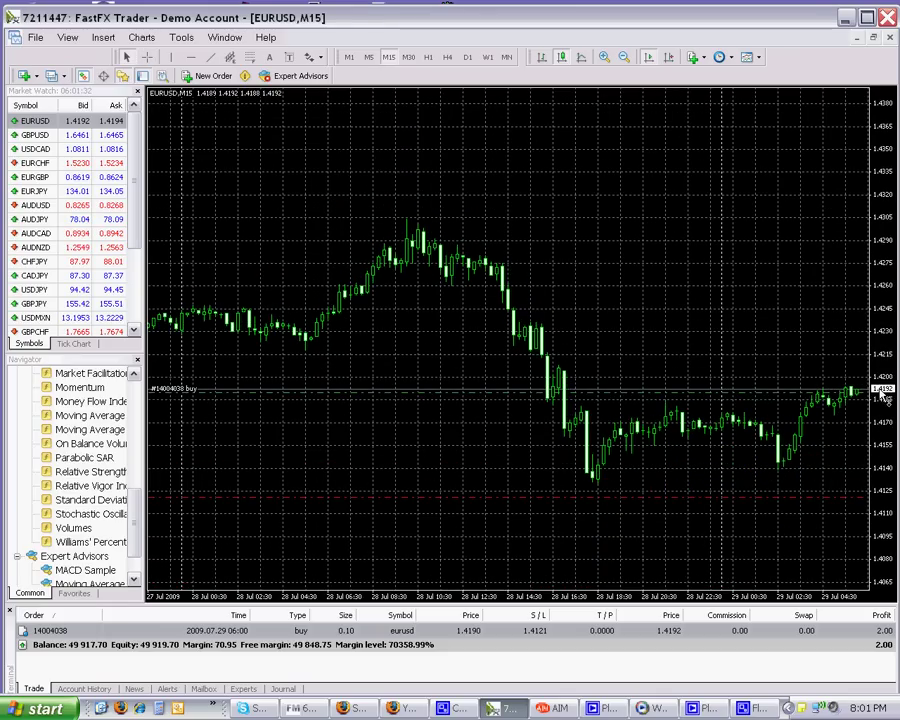
pyautogui.middleClick(609, 522)
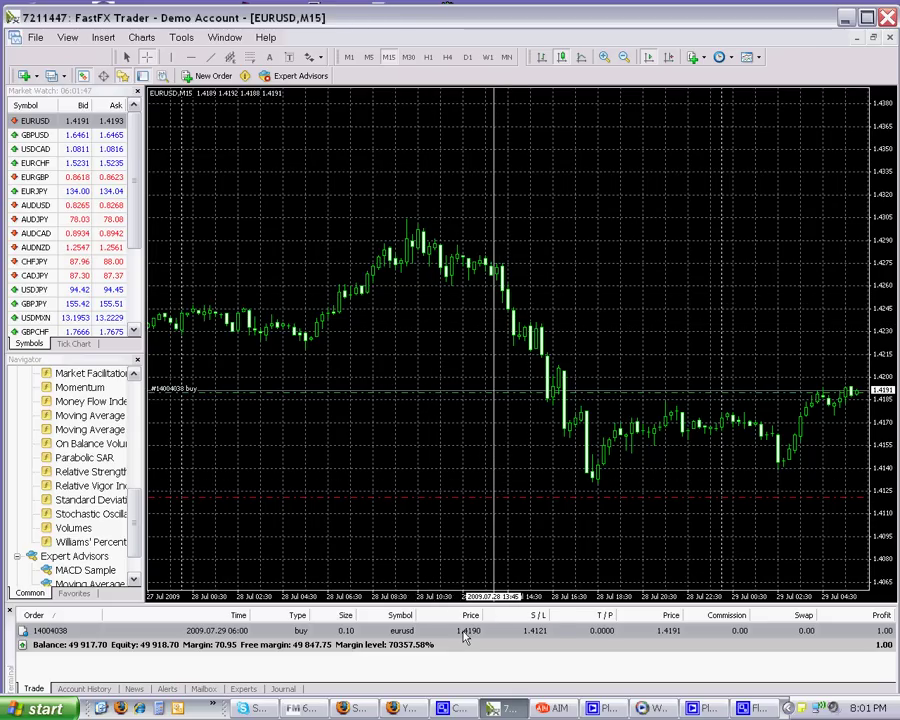
pyautogui.rightClick(463, 451)
pyautogui.moveTo(515, 515)
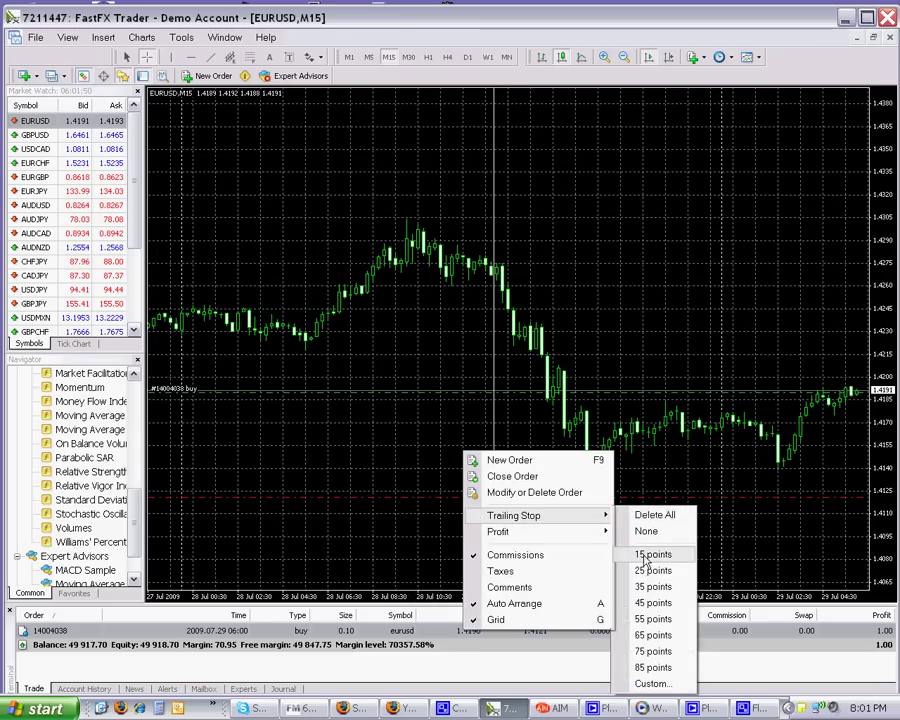
pyautogui.click(645, 552)
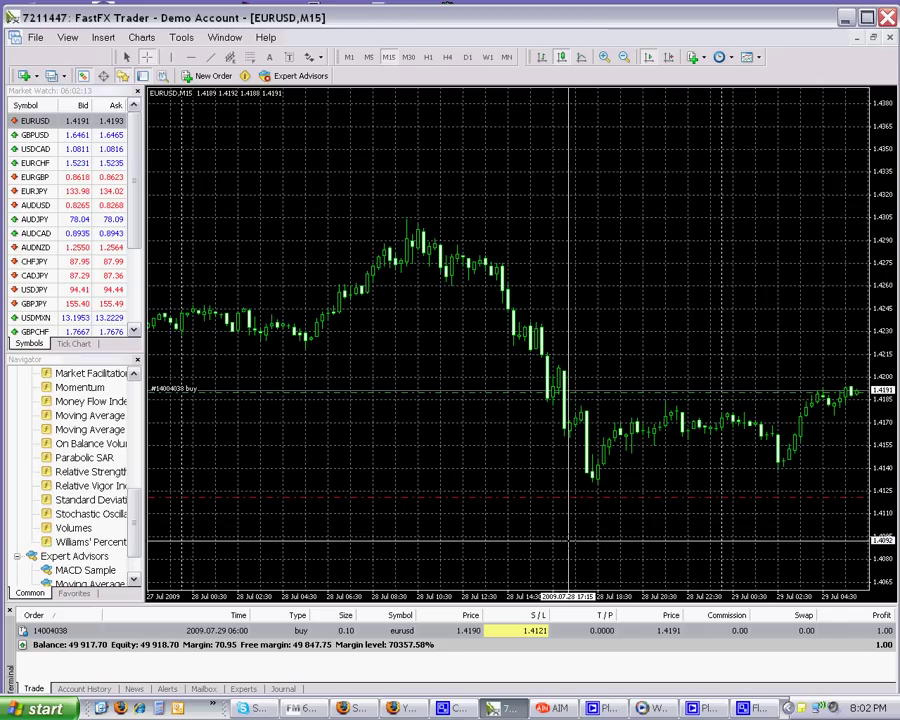
# Apply a 15-point trailing stop to the open order in the Terminal
pyautogui.rightClick(531, 628)
pyautogui.moveTo(585, 511)
pyautogui.click(713, 546)
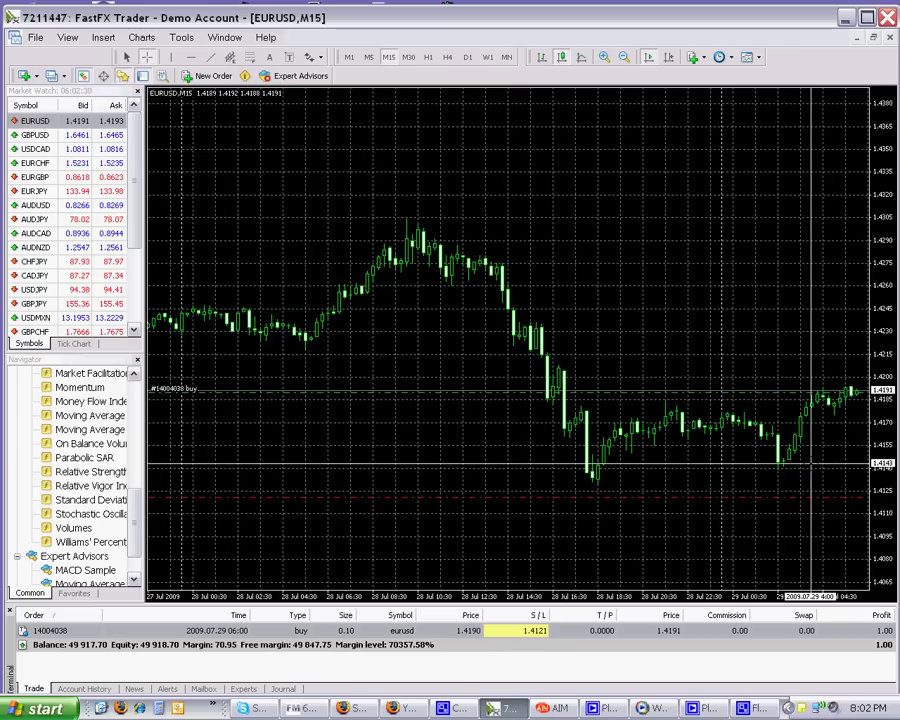
pyautogui.click(490, 708)
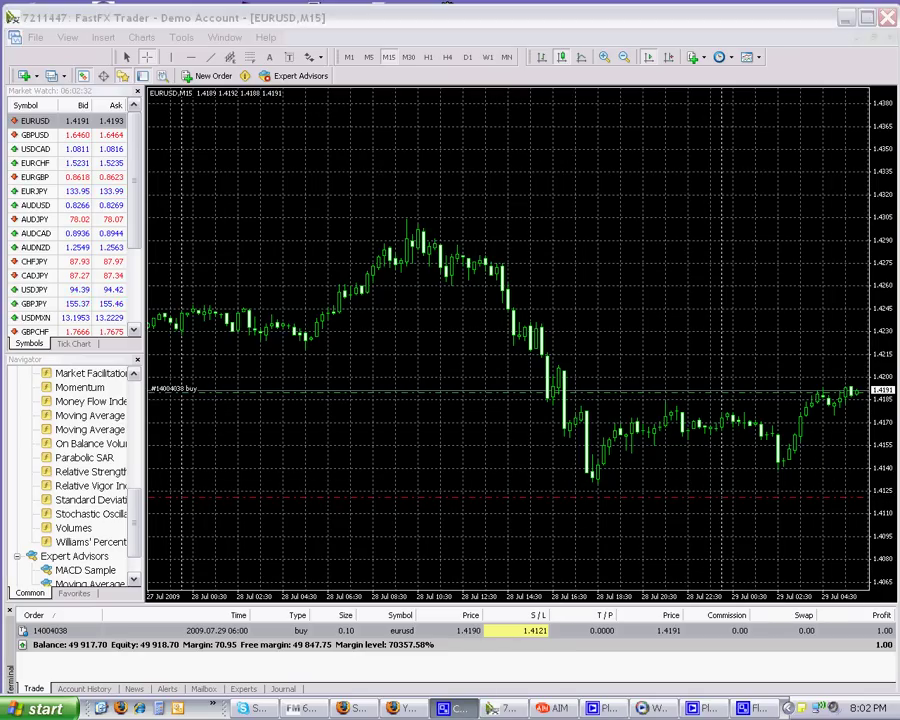